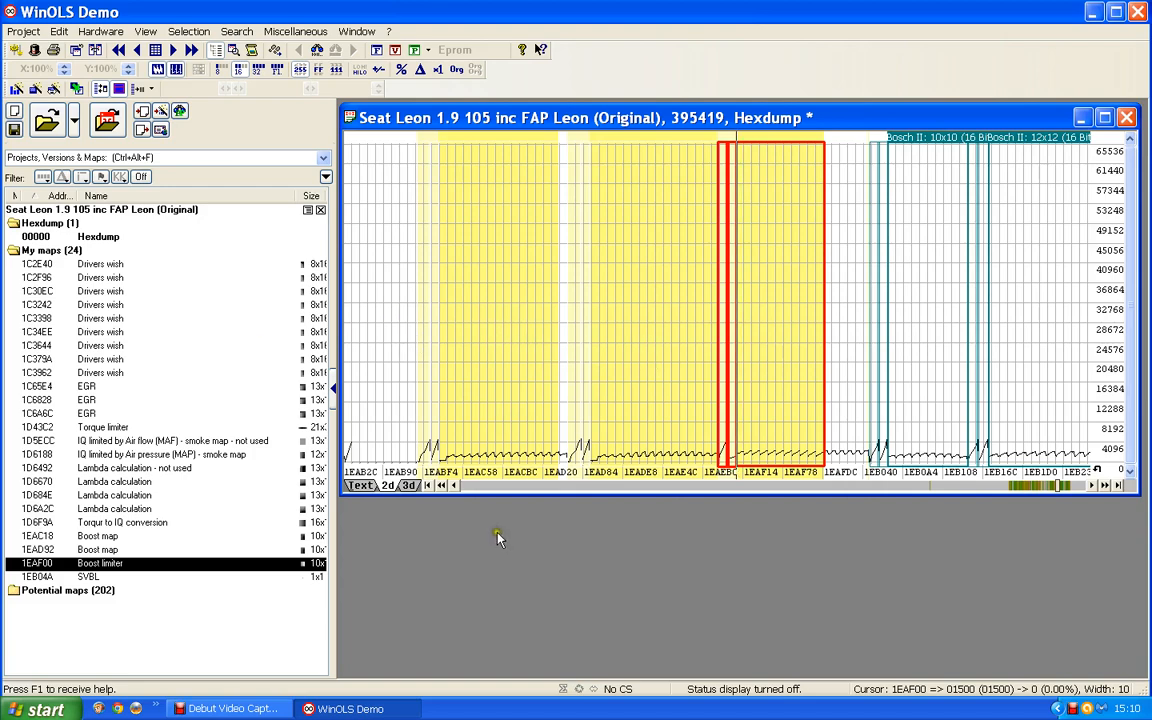
# Locate the two neighbouring 13x16 Bosch II maps ahead of the boost maps in the hexdump and select both.
pyautogui.click(499, 490)
pyautogui.click(499, 490)
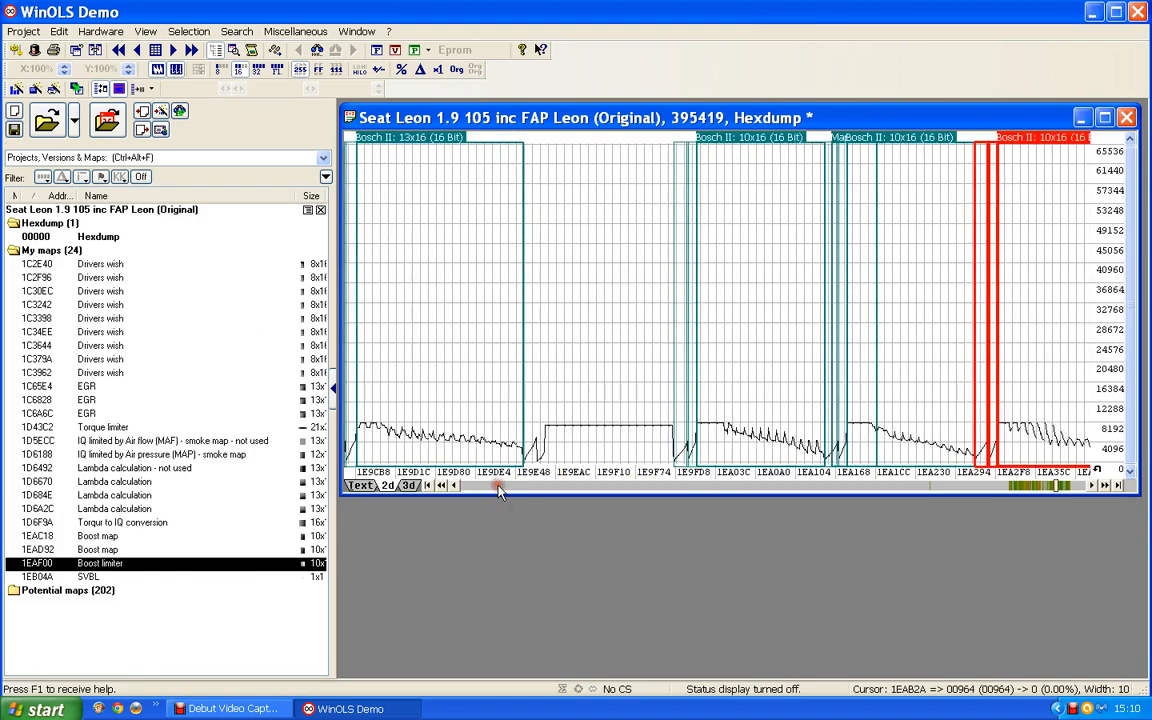
pyautogui.click(499, 490)
pyautogui.scroll(-5, 513, 489)
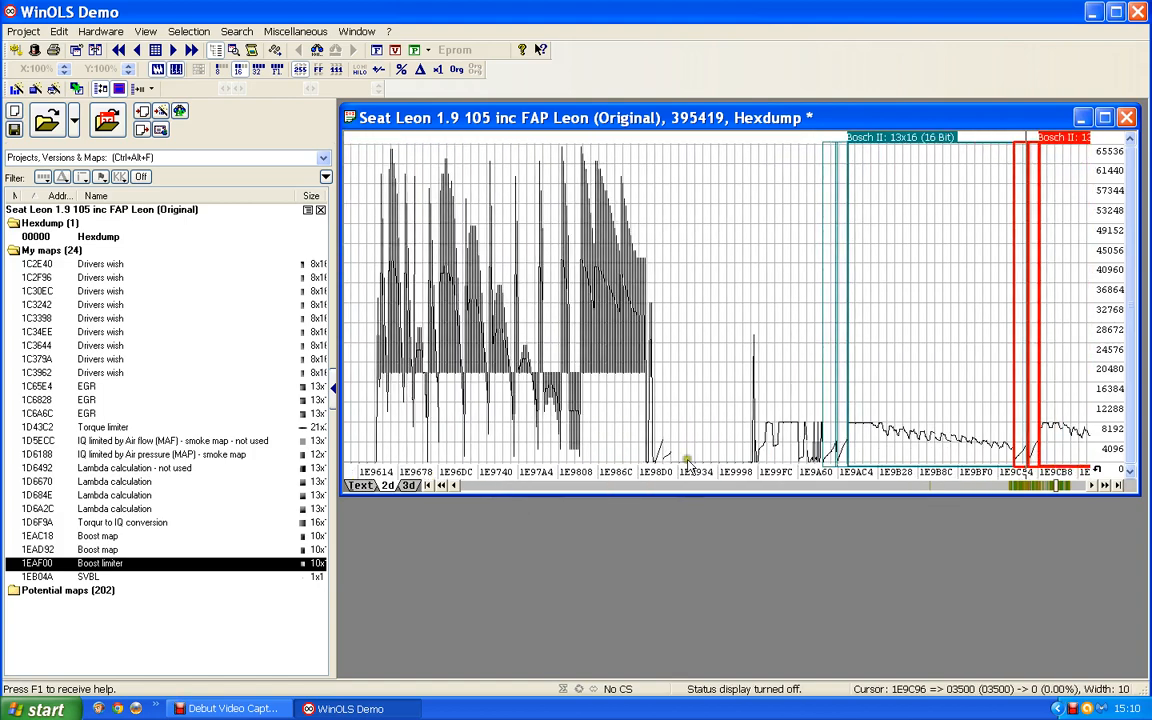
pyautogui.scroll(-6, 705, 444)
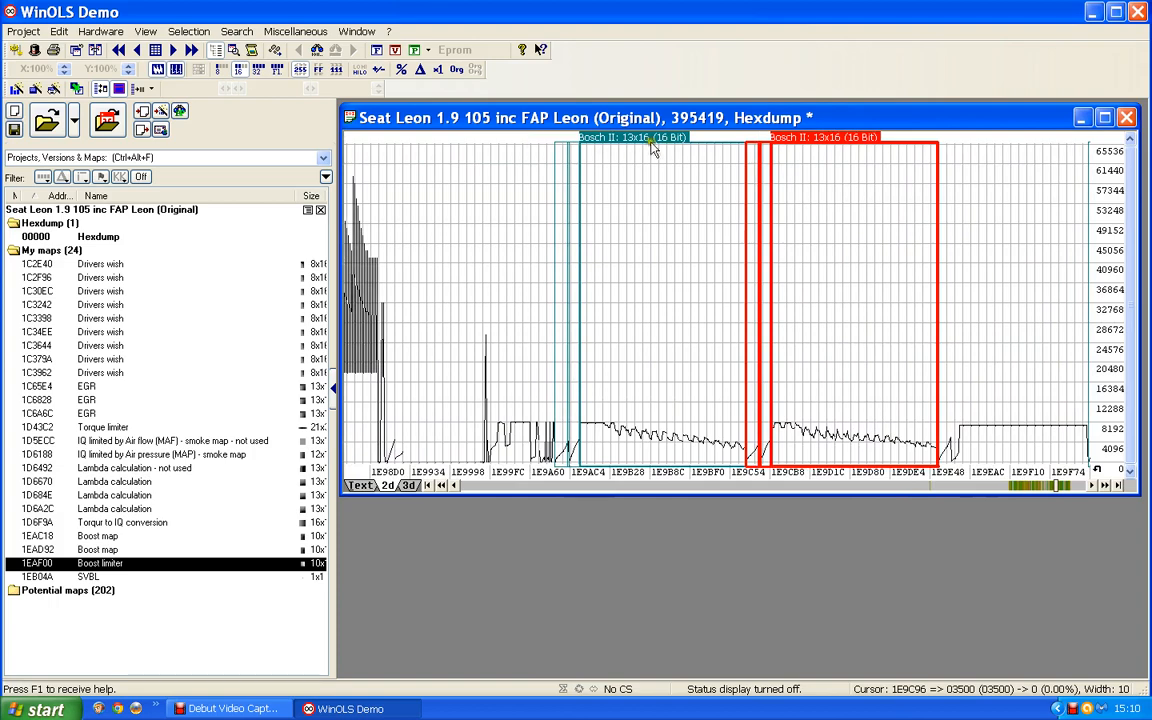
pyautogui.click(655, 145)
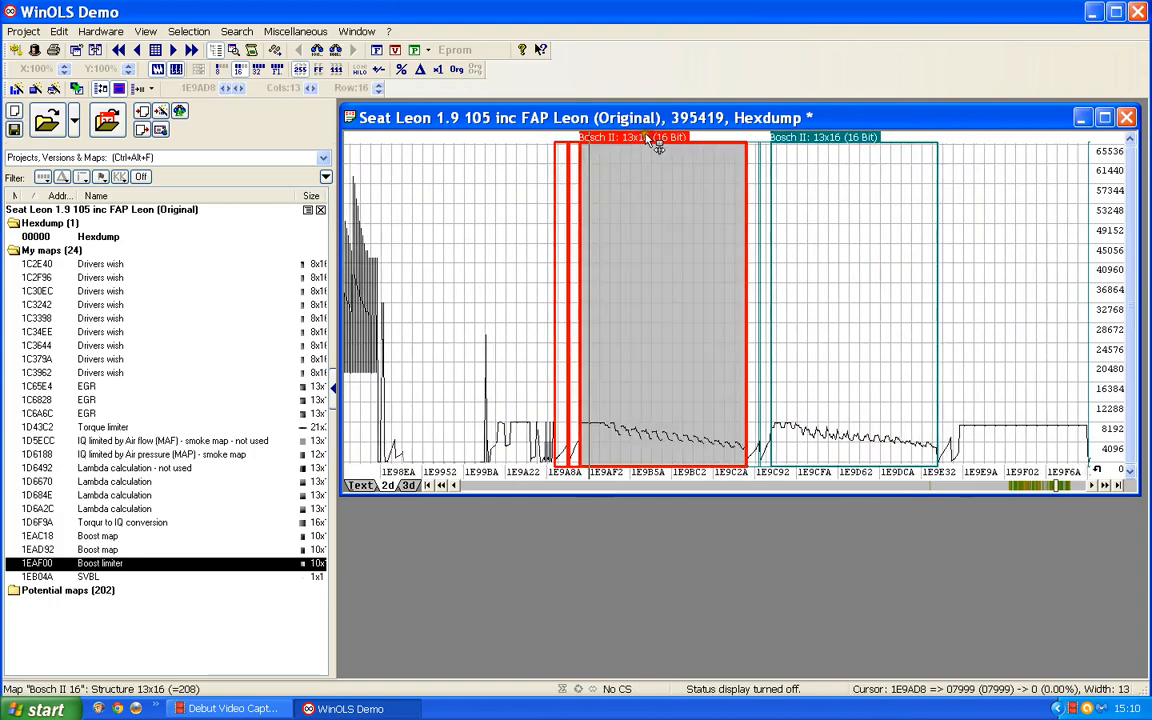
pyautogui.keyDown('shift'); pyautogui.click(826, 141); pyautogui.keyUp('shift')
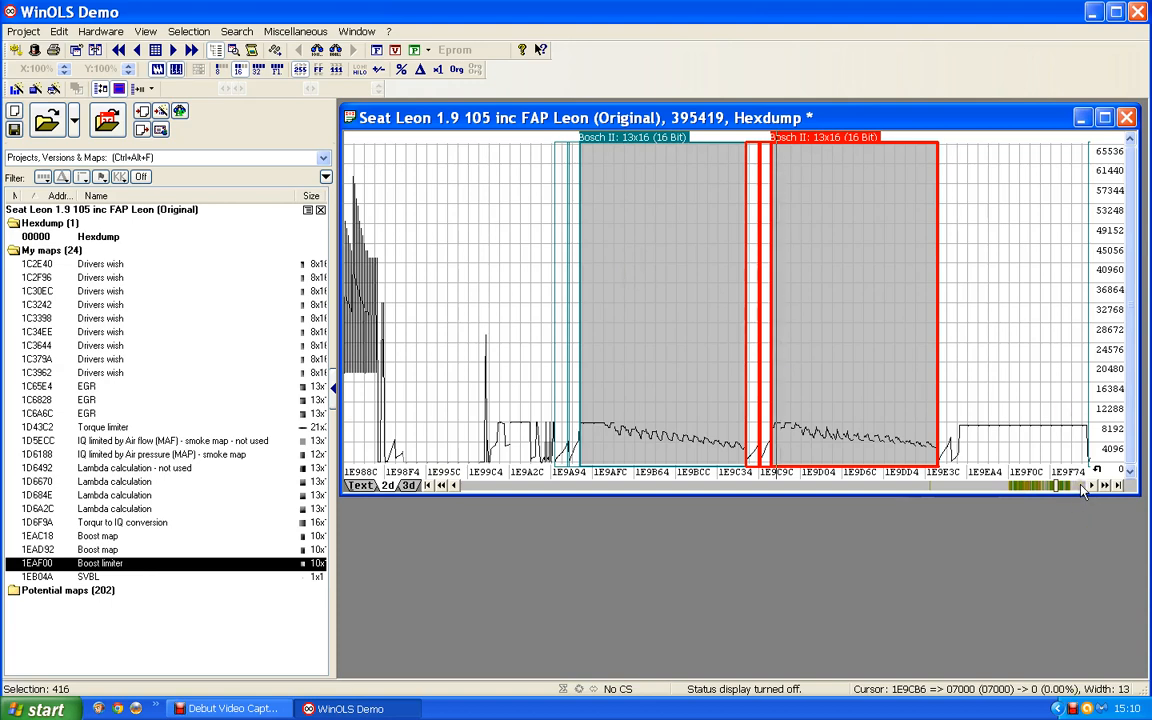
# Examine the group of four 10x16 Bosch II maps that follows the 13x16 pair in the hexdump.
pyautogui.click(1105, 486)
pyautogui.moveTo(1105, 486); pyautogui.dragTo(1105, 486)
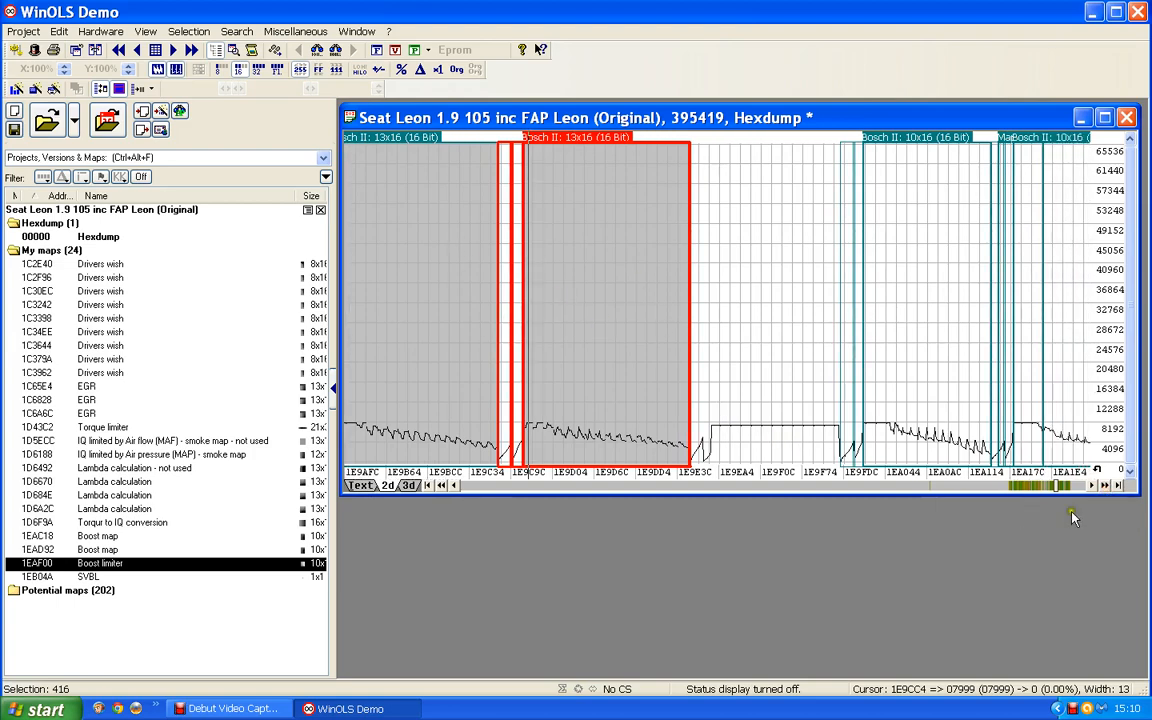
pyautogui.click(1078, 486)
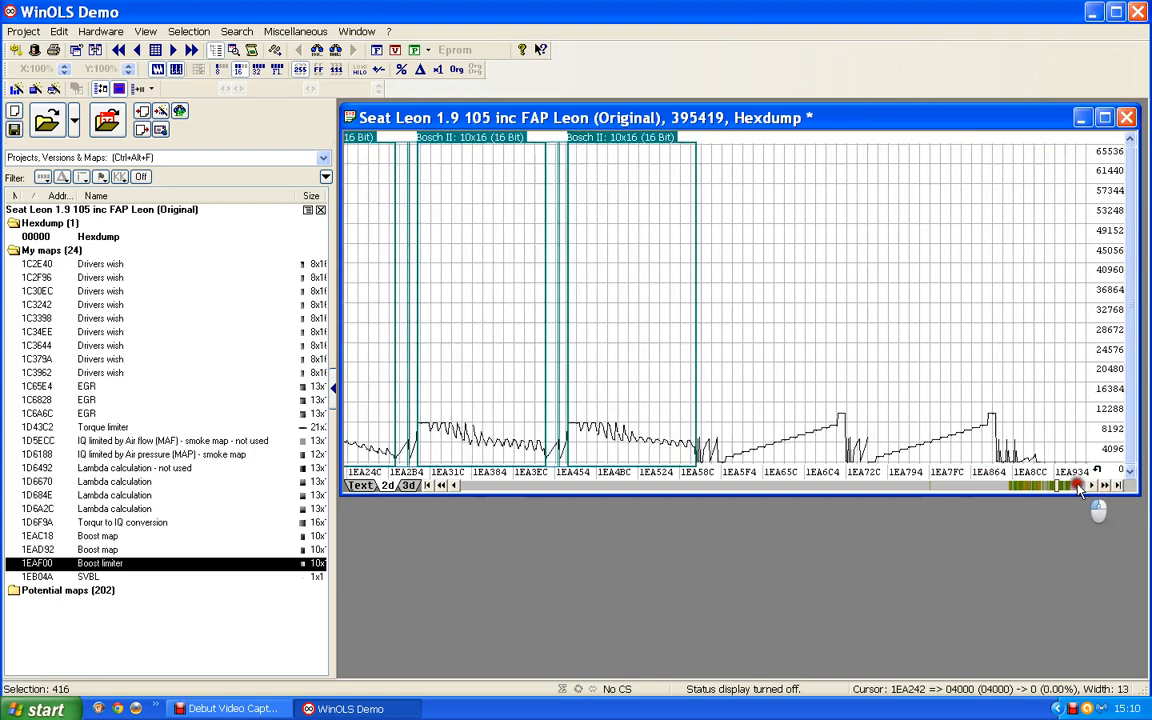
pyautogui.scroll(4, 650, 283)
pyautogui.scroll(5, 650, 283)
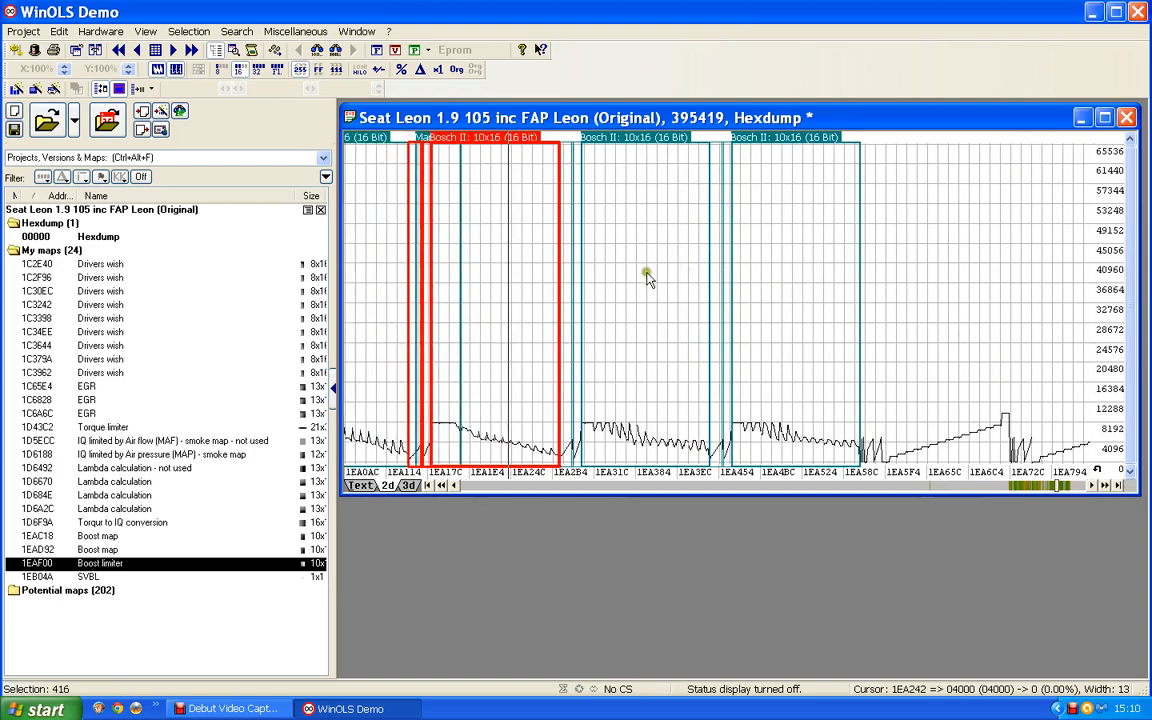
pyautogui.scroll(1, 648, 281)
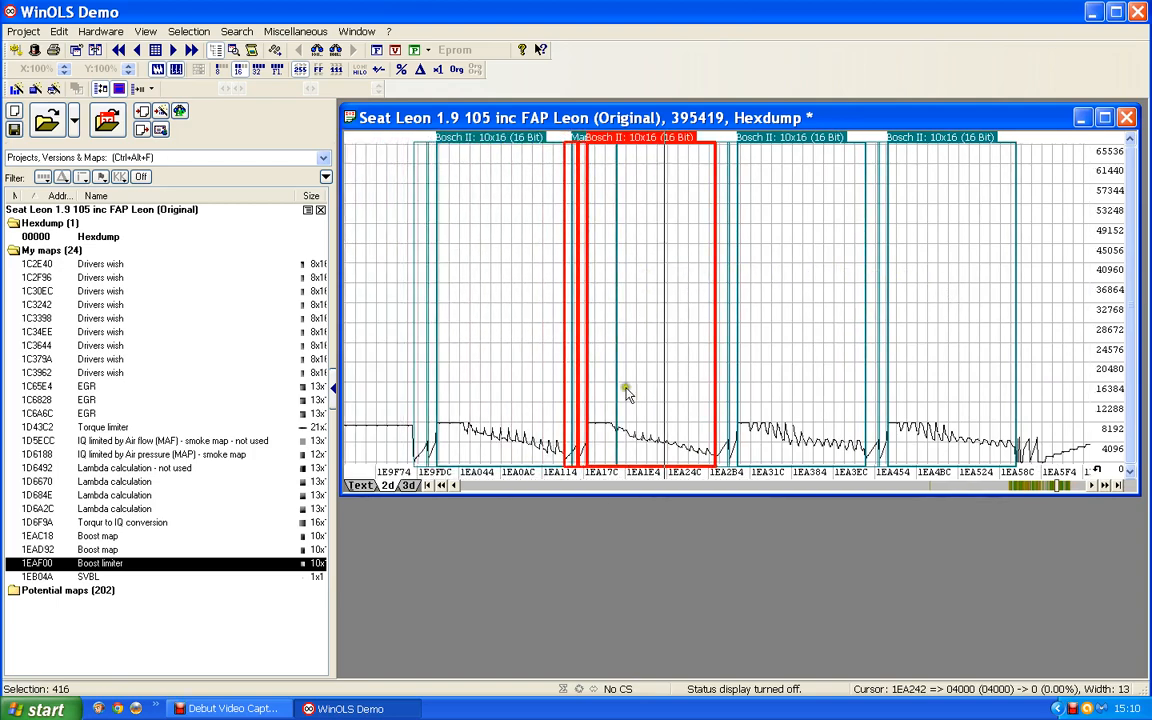
pyautogui.click(675, 275)
pyautogui.click(851, 326)
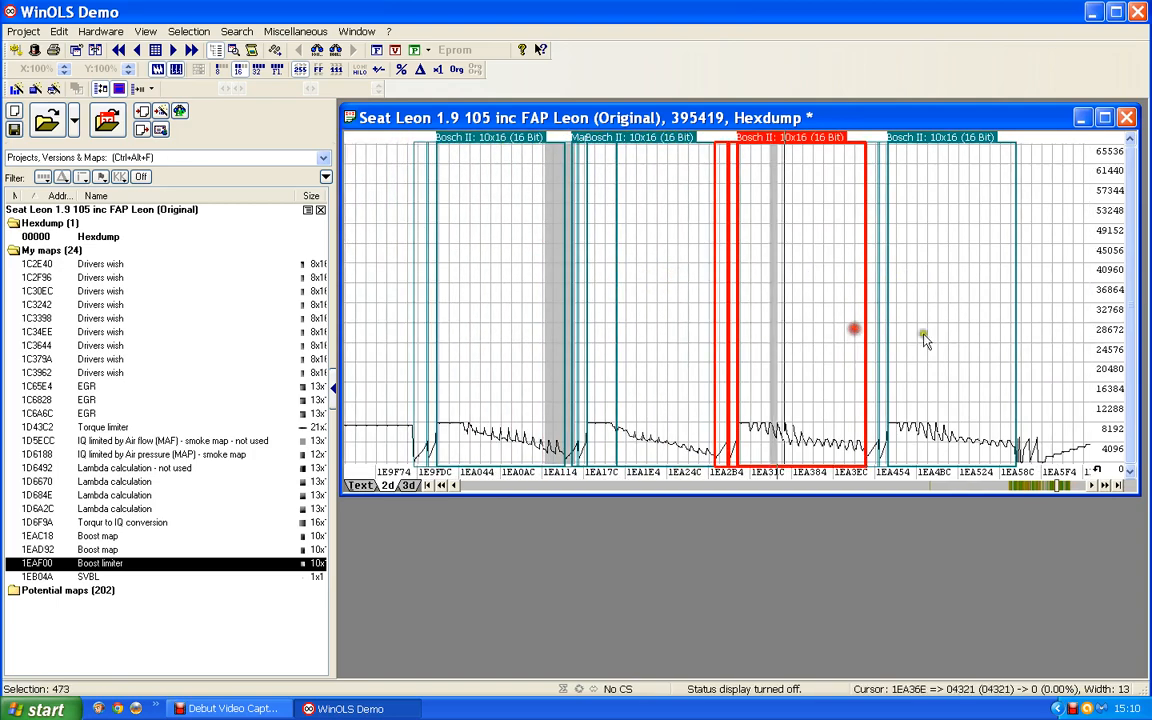
pyautogui.click(955, 335)
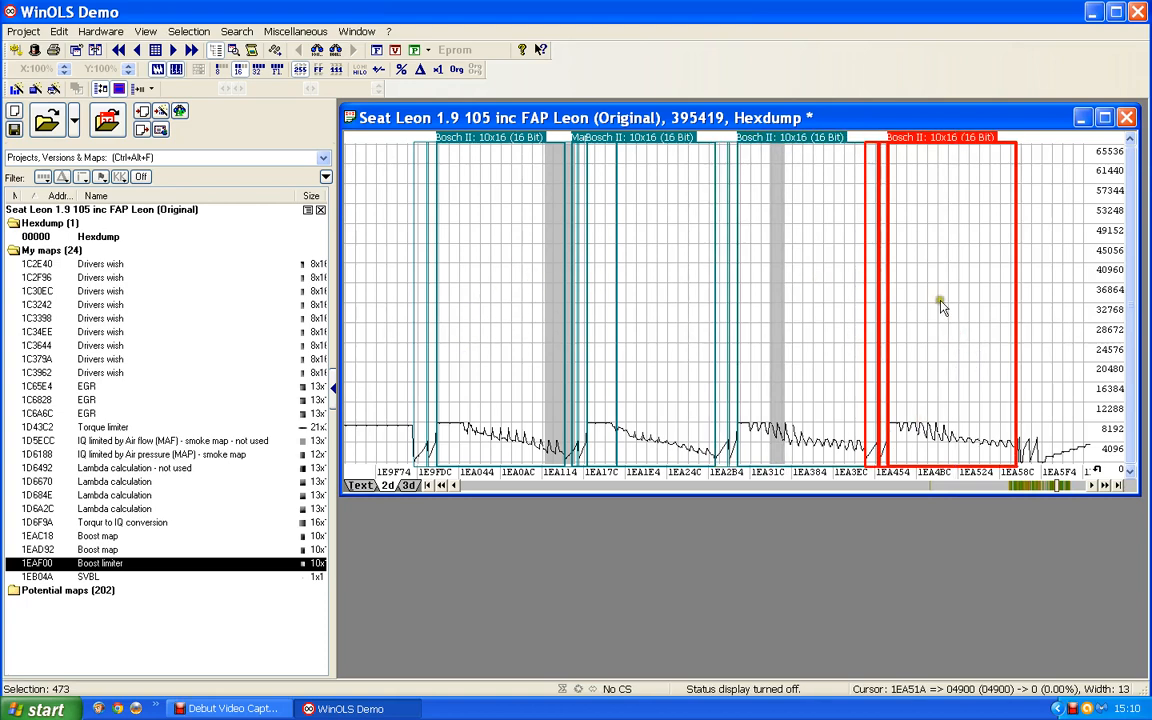
# Compare the four 10x16 maps with the boost maps and the 10x10 and 12x12 maps further along the hexdump.
pyautogui.click(1077, 486)
pyautogui.click(1077, 486)
pyautogui.scroll(-10, 758, 303)
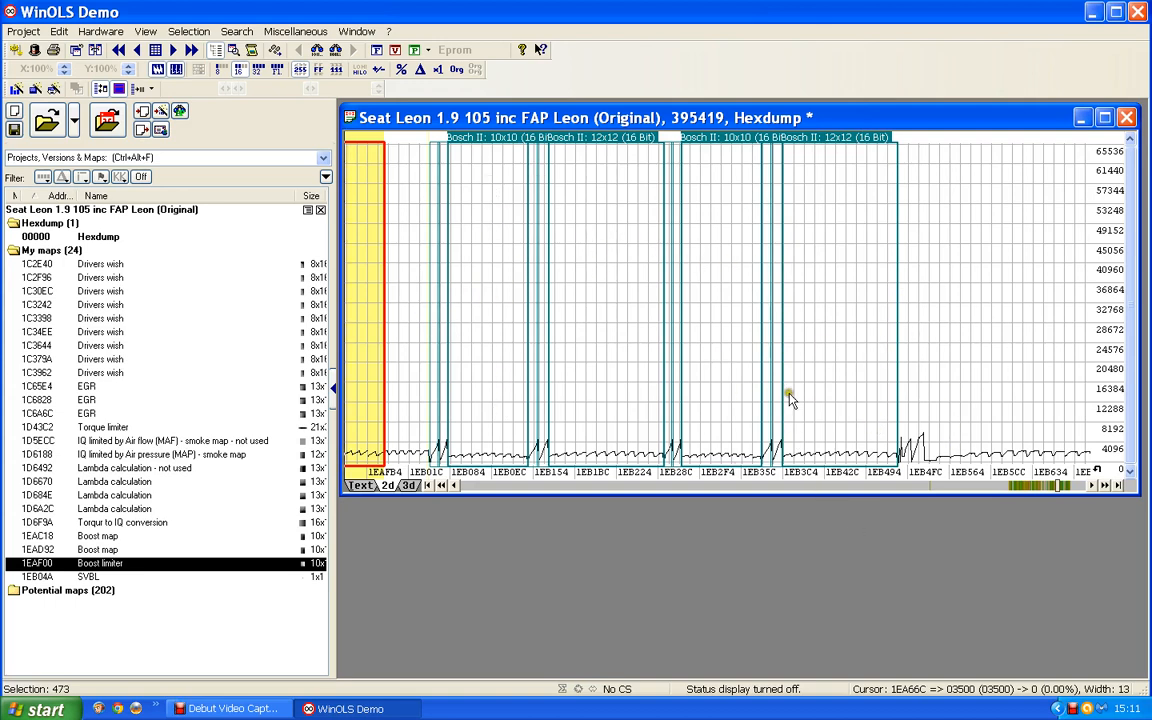
pyautogui.click(715, 487)
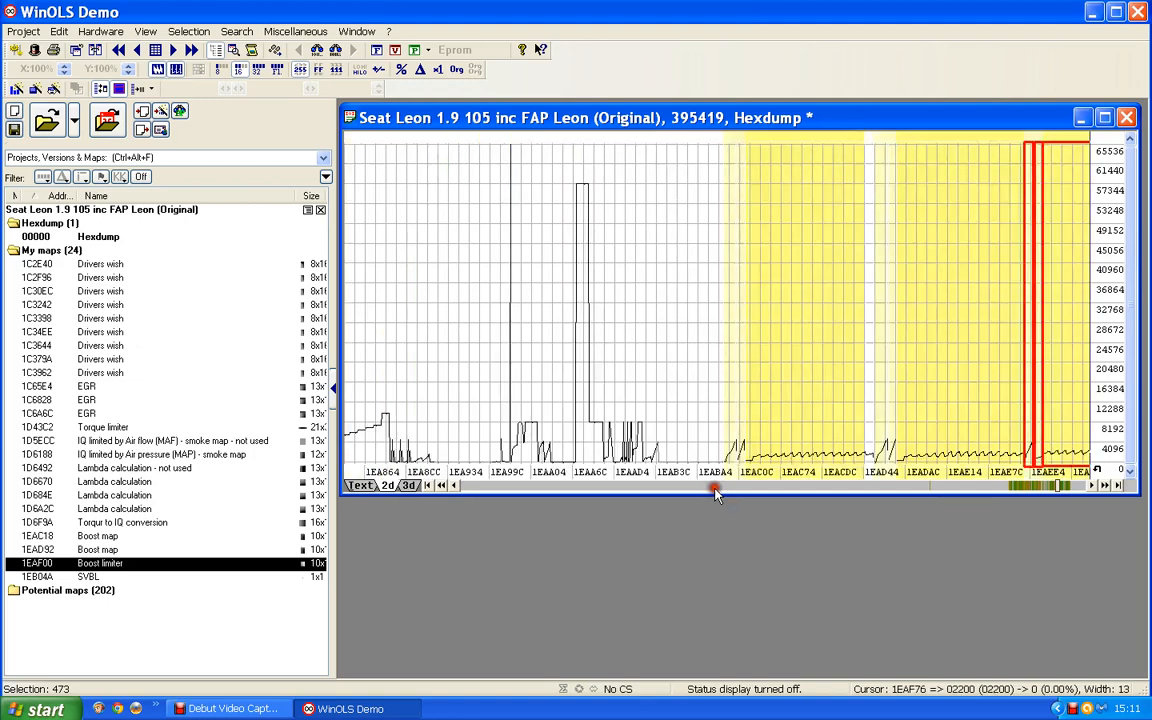
pyautogui.click(715, 487)
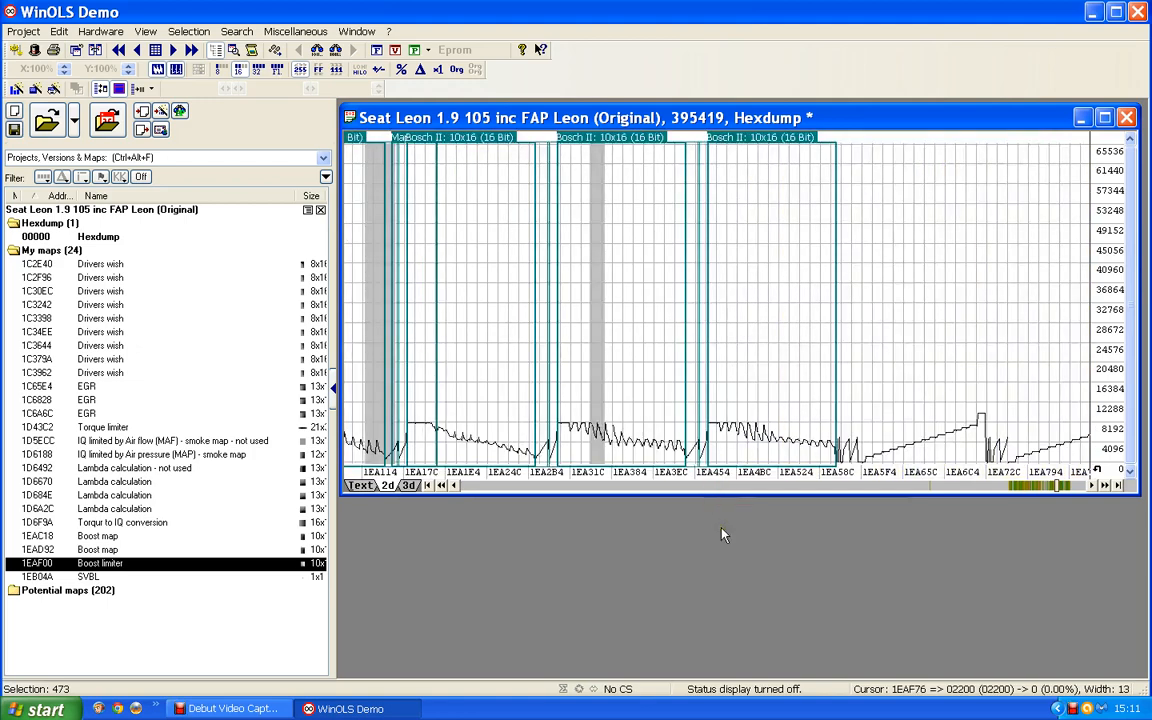
pyautogui.scroll(5, 661, 452)
pyautogui.scroll(15, 663, 455)
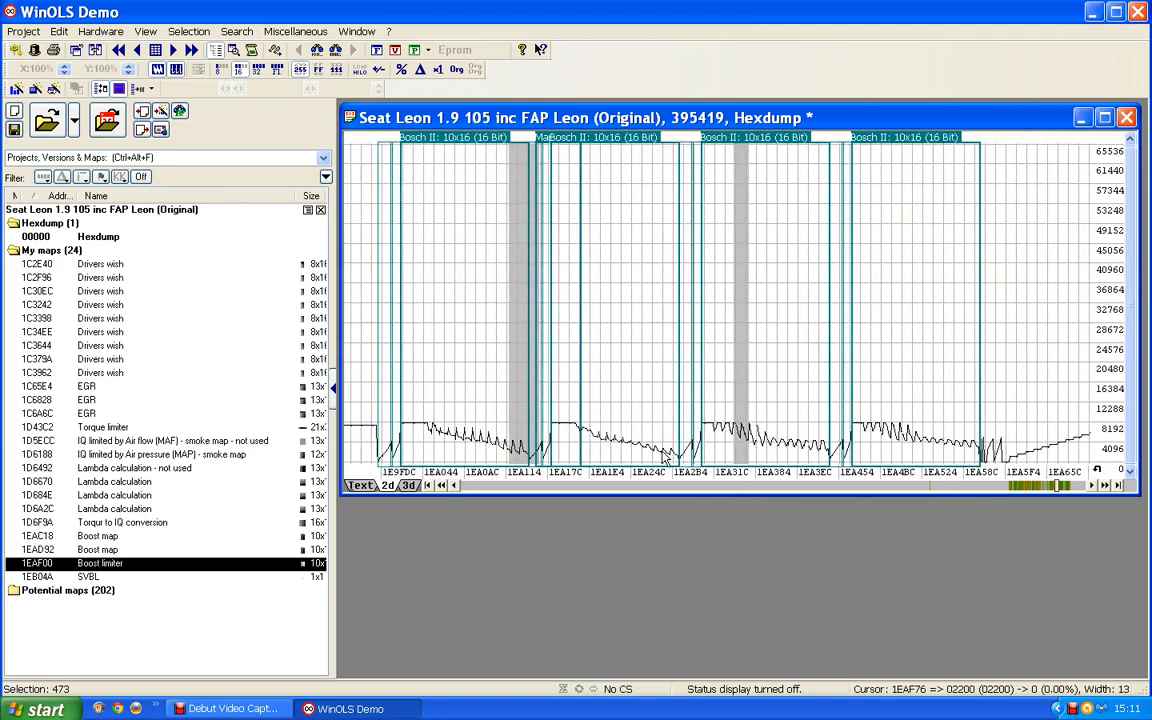
pyautogui.scroll(-3, 665, 459)
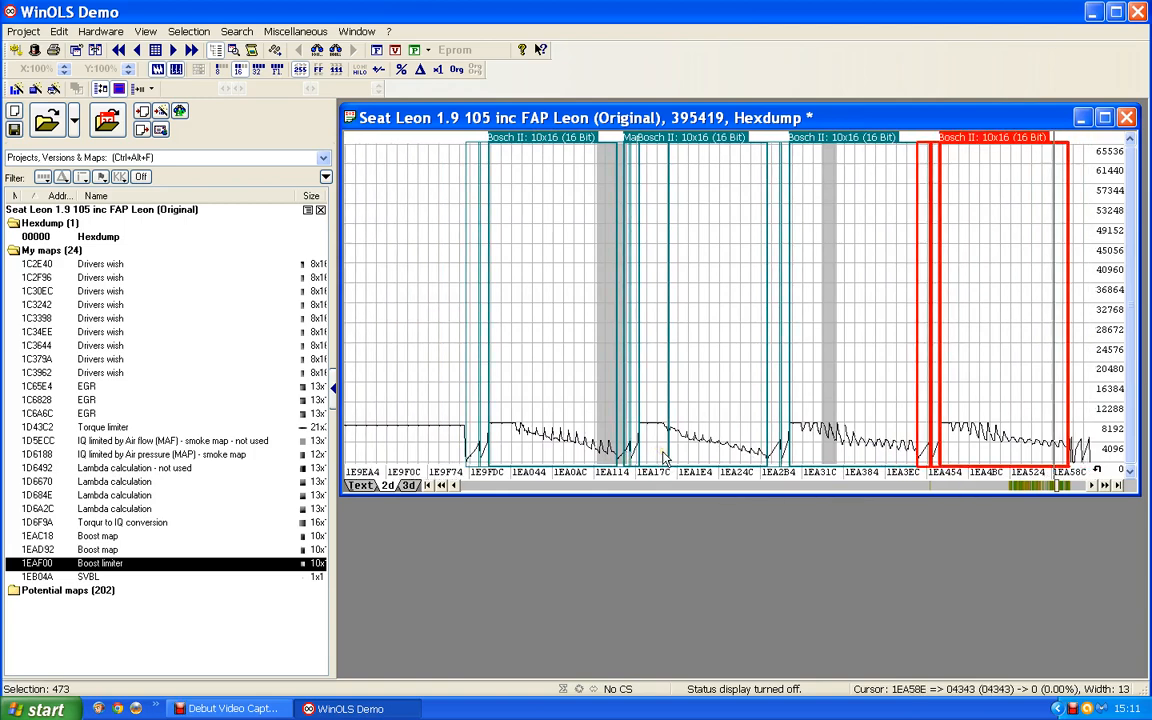
pyautogui.moveTo(497, 297)
pyautogui.mouseDown()
pyautogui.moveTo(527, 321)
pyautogui.moveTo(702, 314)
pyautogui.moveTo(1035, 347)
pyautogui.moveTo(712, 343)
pyautogui.mouseUp()
pyautogui.press('f')
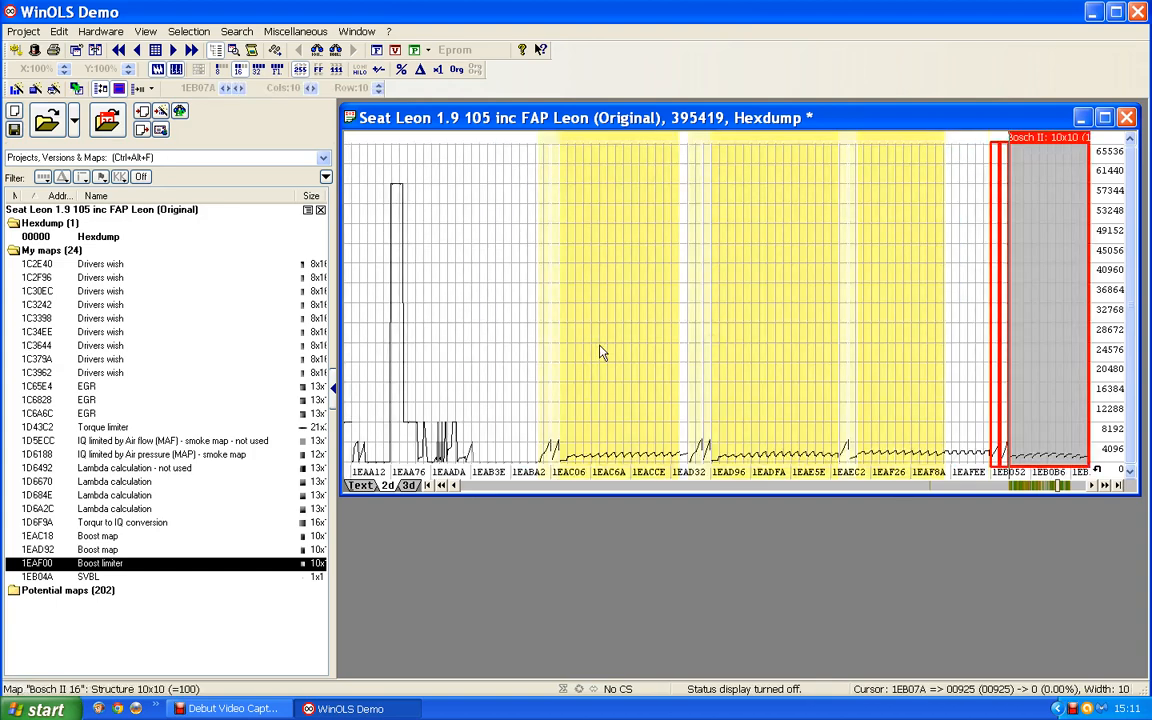
# Review the hexdump backwards from the boost maps through the four 10x16 maps towards the second 13x16 map.
pyautogui.click(496, 486)
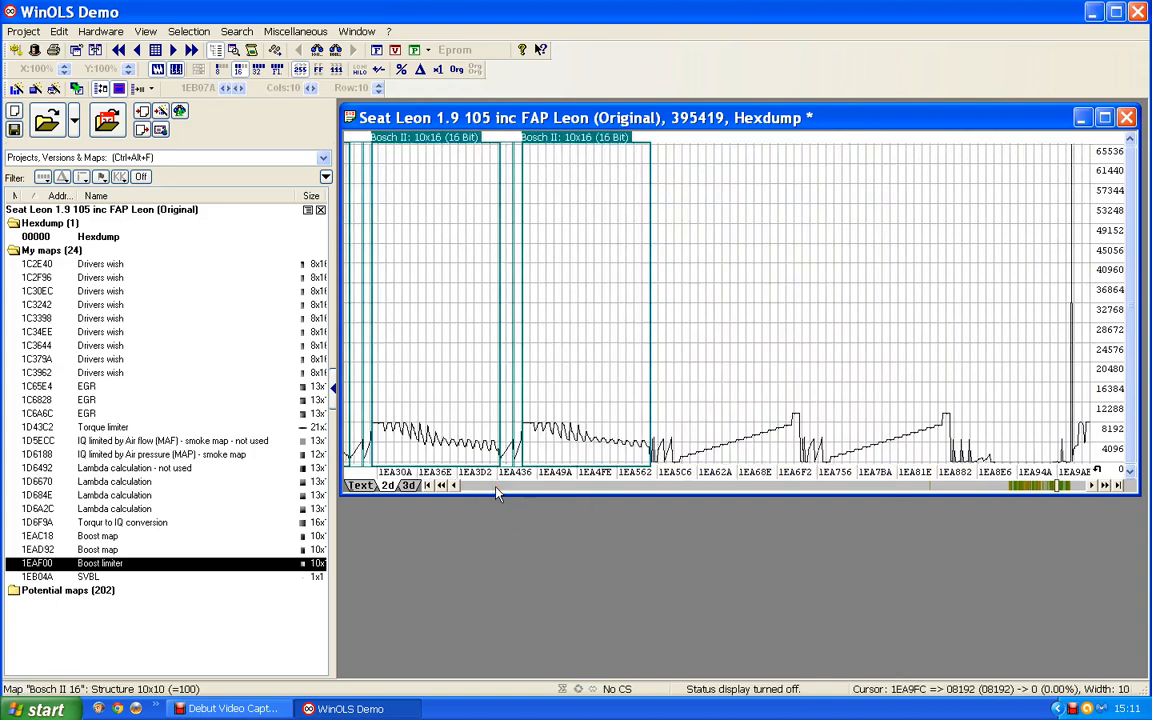
pyautogui.scroll(2, 496, 486)
pyautogui.scroll(5, 782, 324)
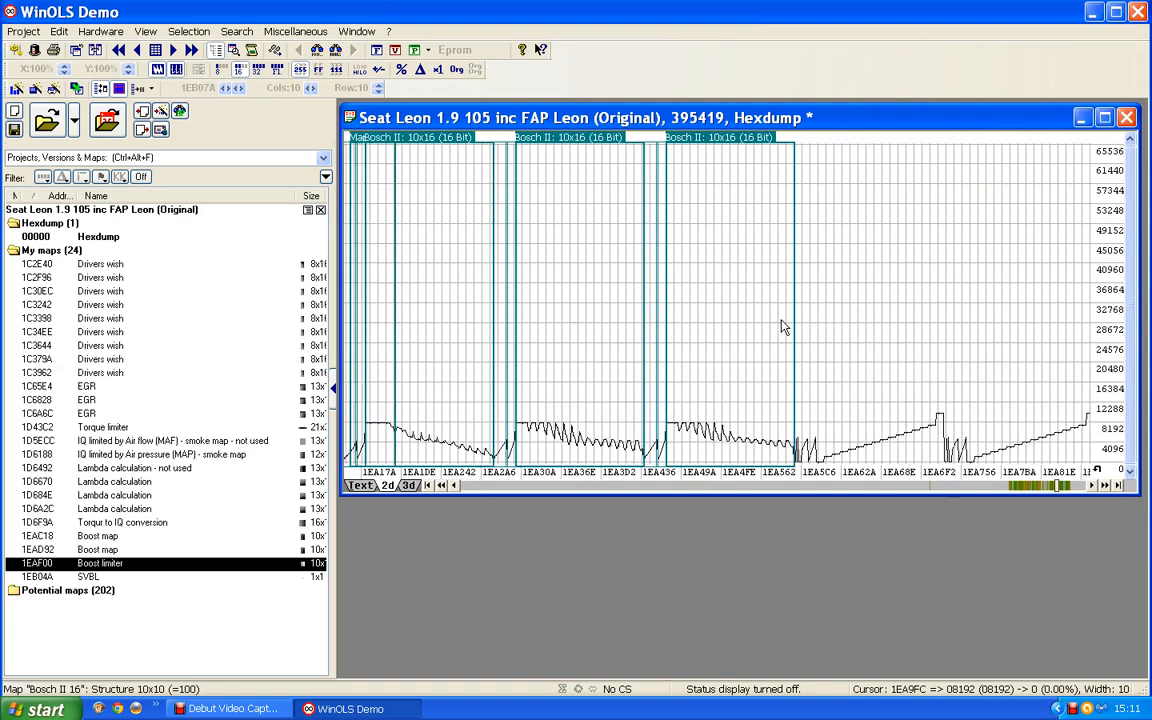
pyautogui.scroll(4, 778, 320)
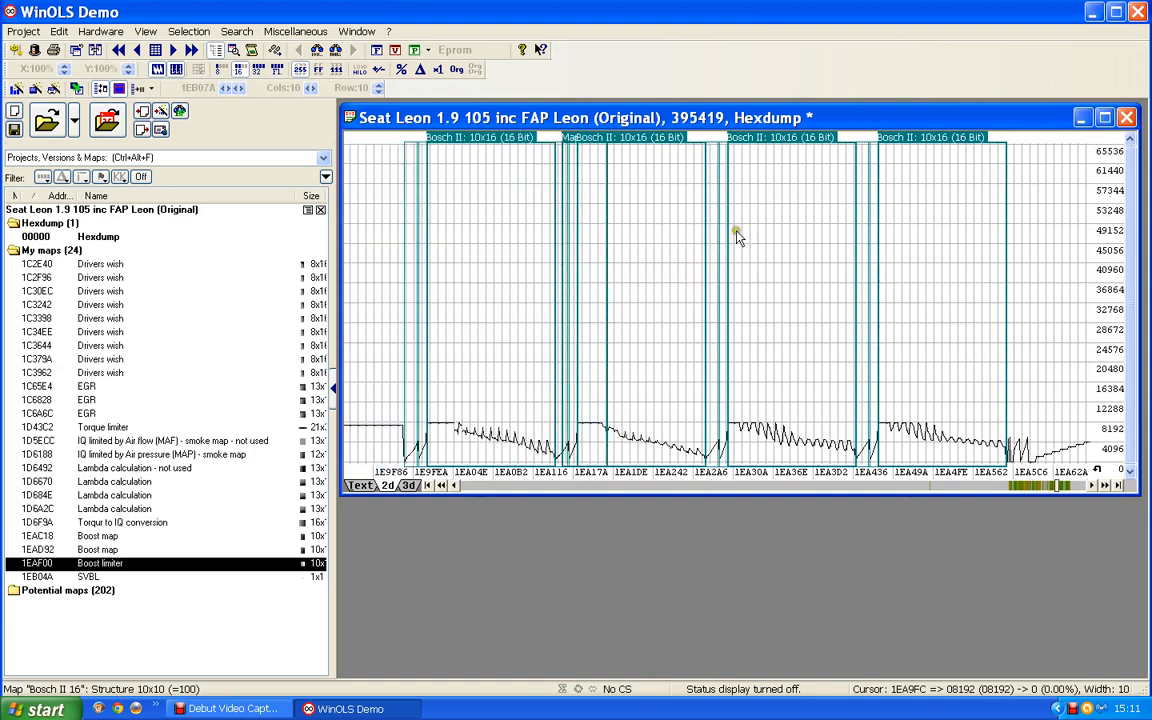
pyautogui.scroll(3, 728, 208)
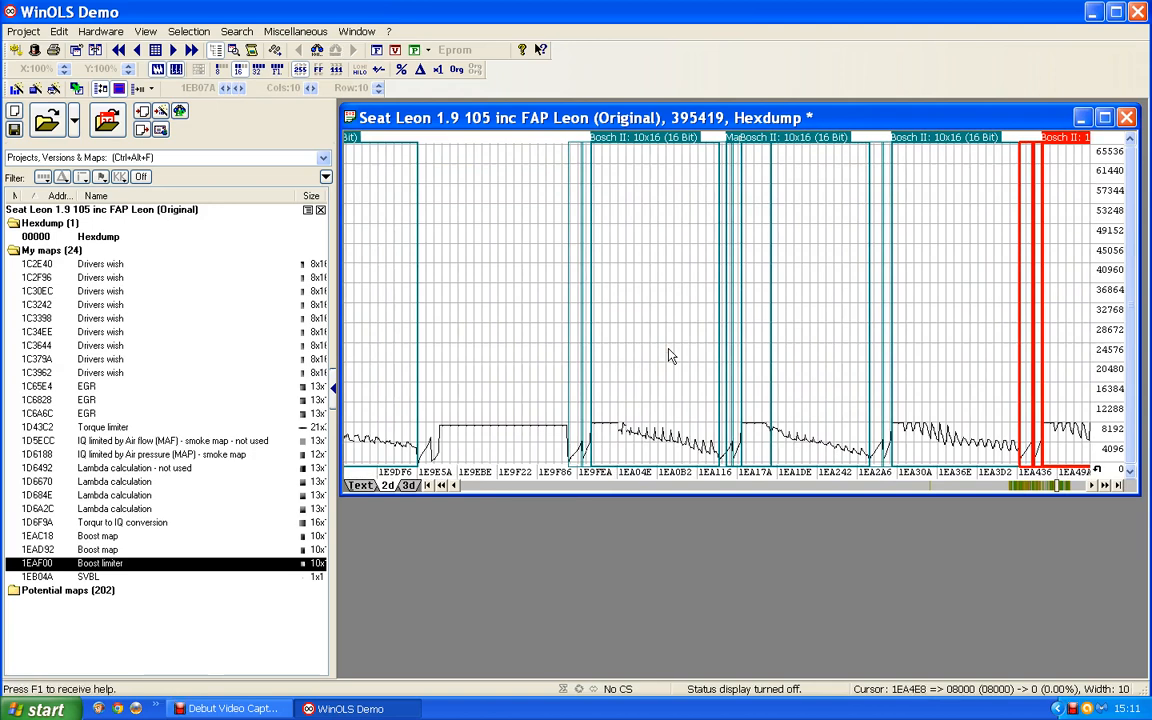
pyautogui.scroll(1, 670, 355)
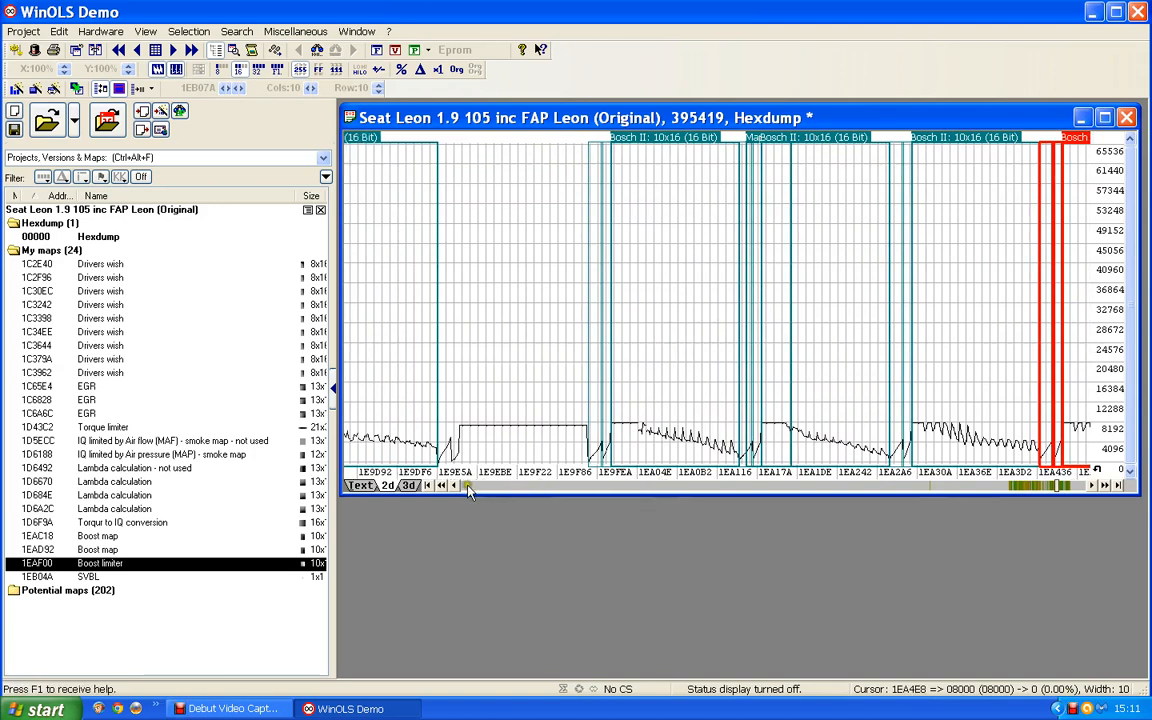
pyautogui.click(441, 485)
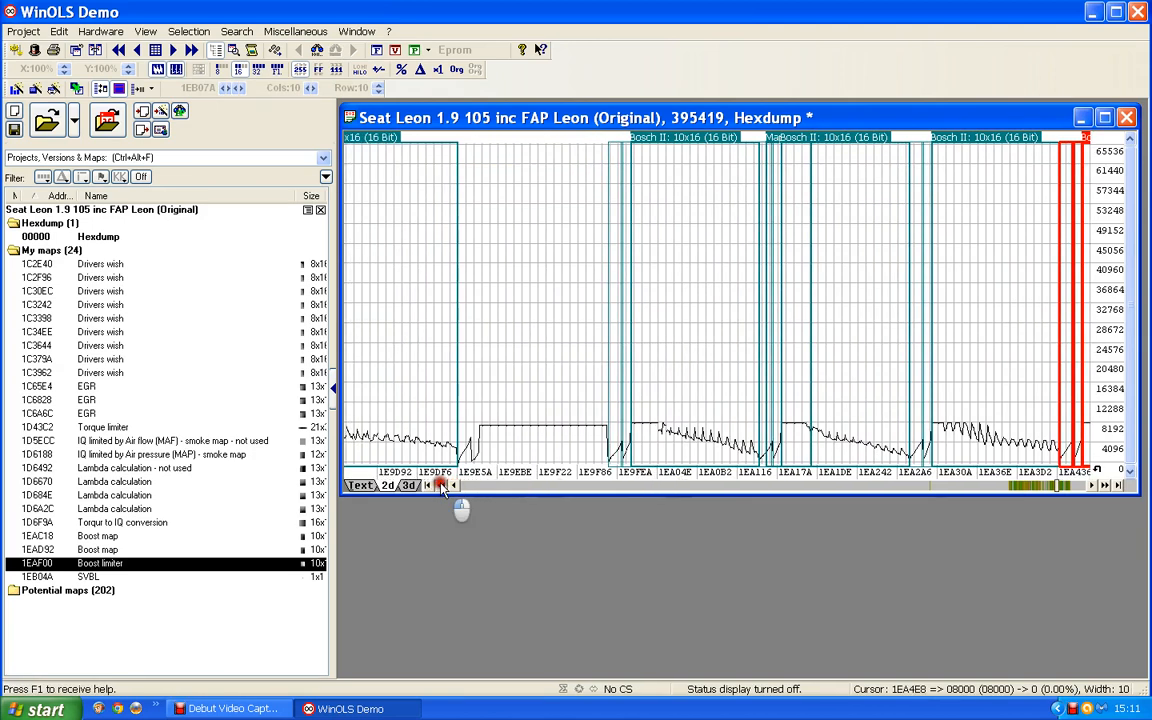
pyautogui.click(441, 485)
pyautogui.click(441, 485)
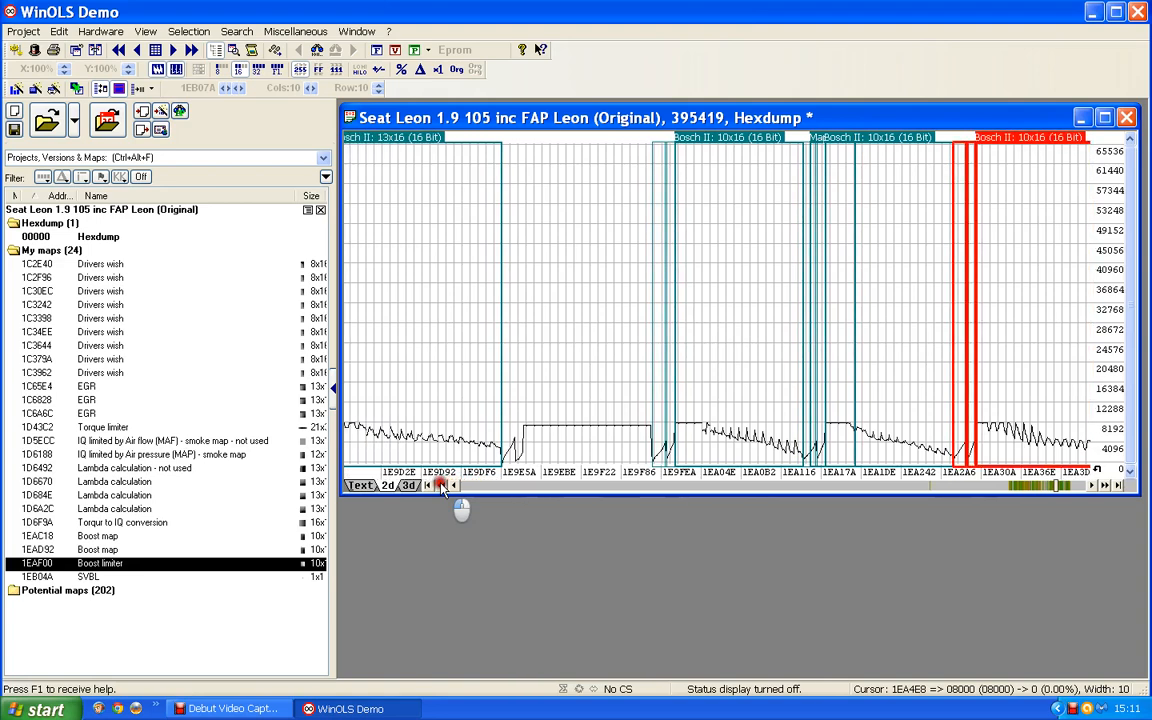
pyautogui.click(441, 485)
pyautogui.click(441, 485)
pyautogui.click(441, 485)
pyautogui.click(441, 485)
pyautogui.click(441, 485)
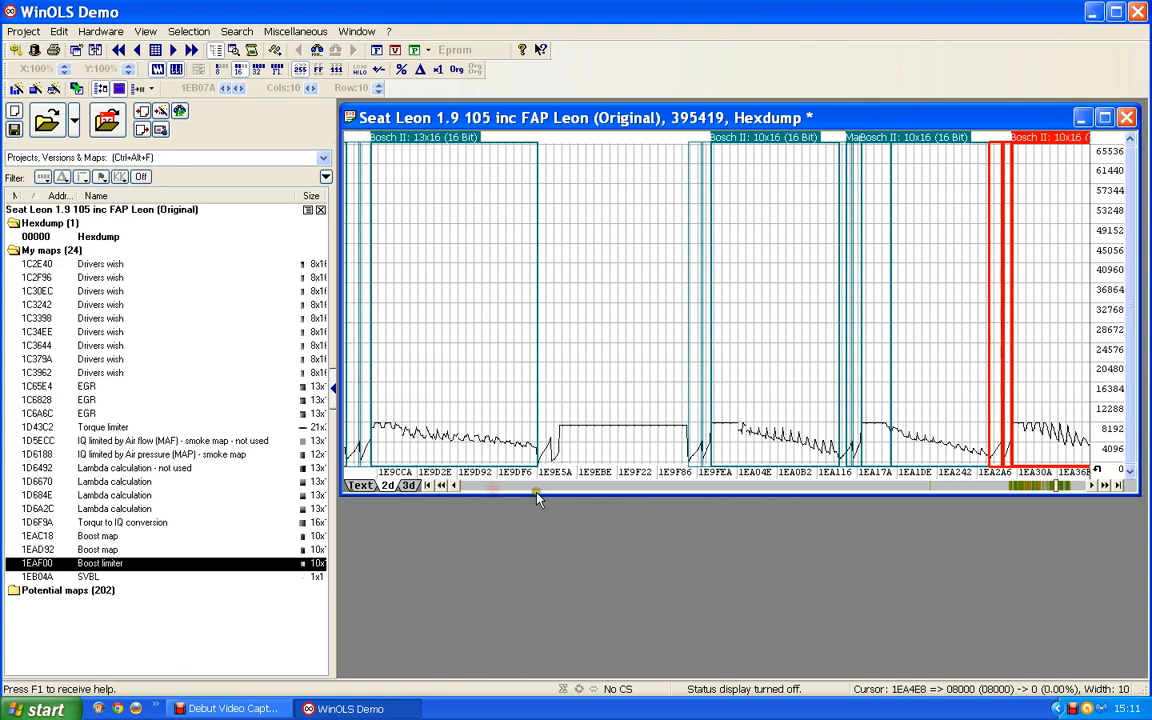
# Open the first 13x16 Bosch II map, at address 1E9AD8, in its own table window.
pyautogui.click(545, 490)
pyautogui.moveTo(1087, 406); pyautogui.dragTo(985, 413)
pyautogui.moveTo(818, 290); pyautogui.dragTo(732, 248)
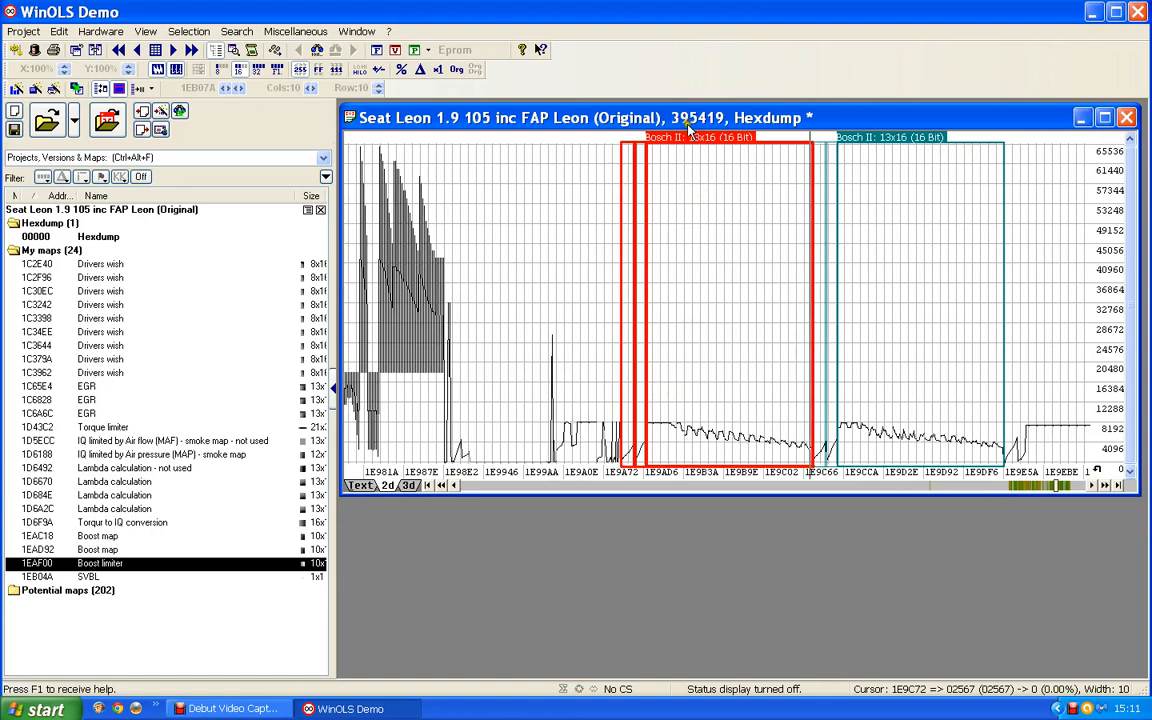
pyautogui.doubleClick(712, 162)
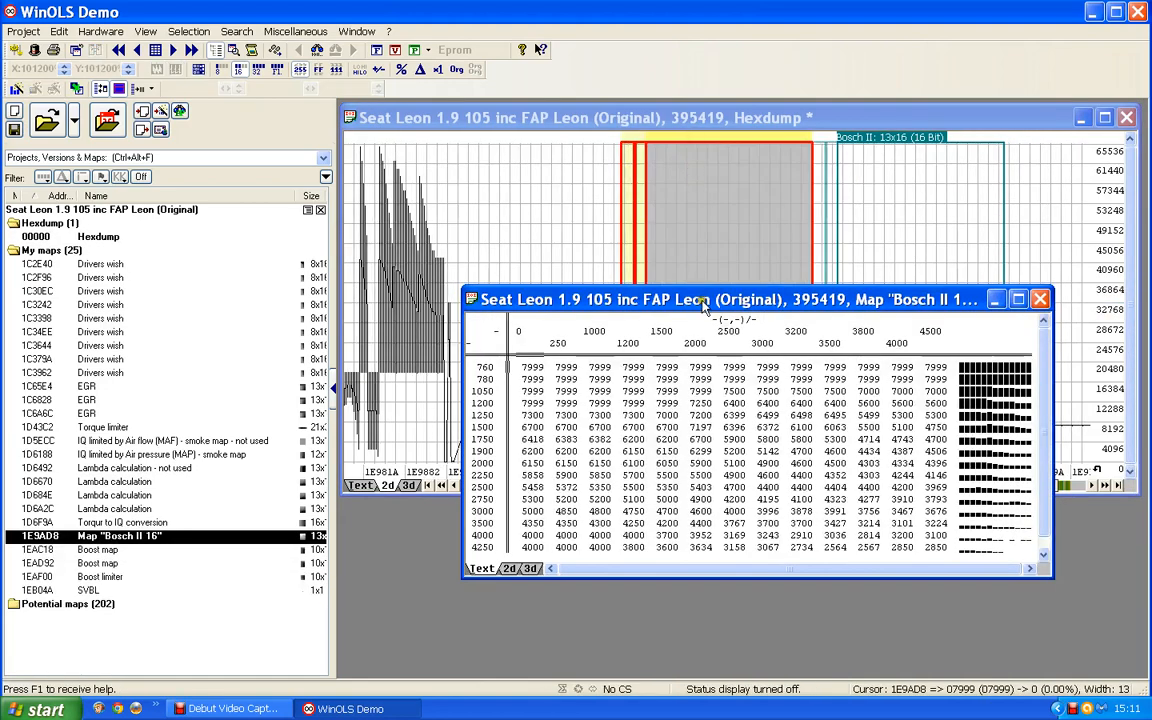
pyautogui.moveTo(703, 300); pyautogui.dragTo(666, 258)
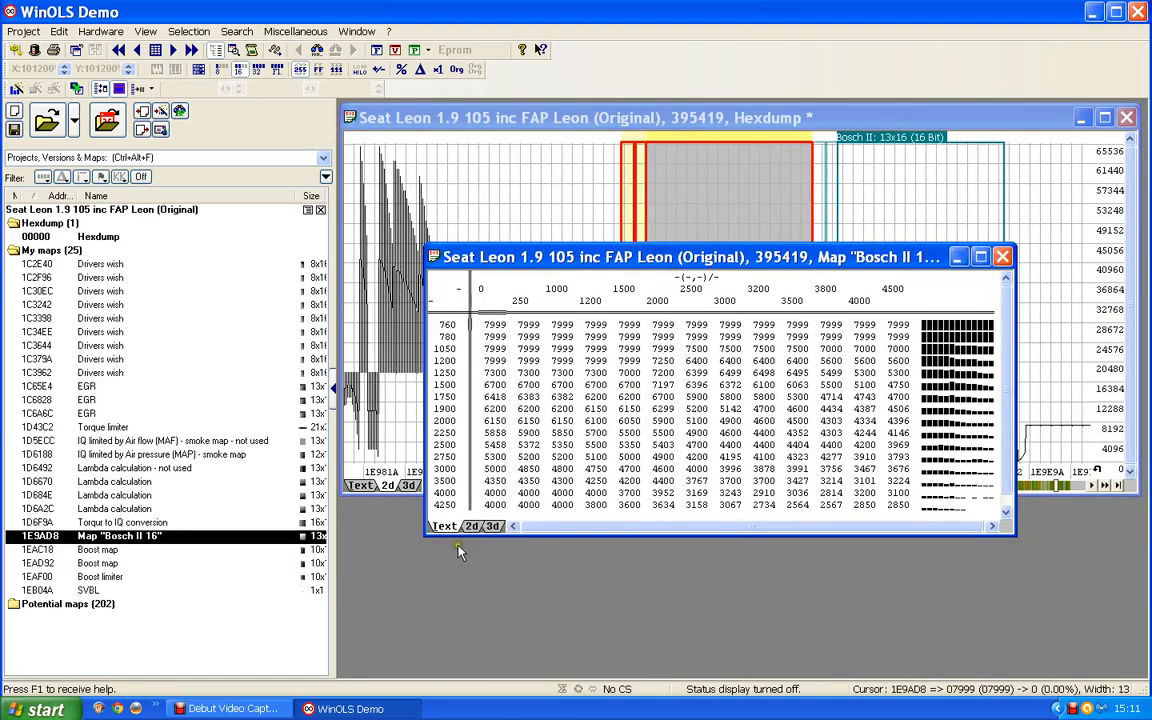
# Describe the map's Y-axis as Engine speed with the unit rpm.
pyautogui.doubleClick(441, 422)
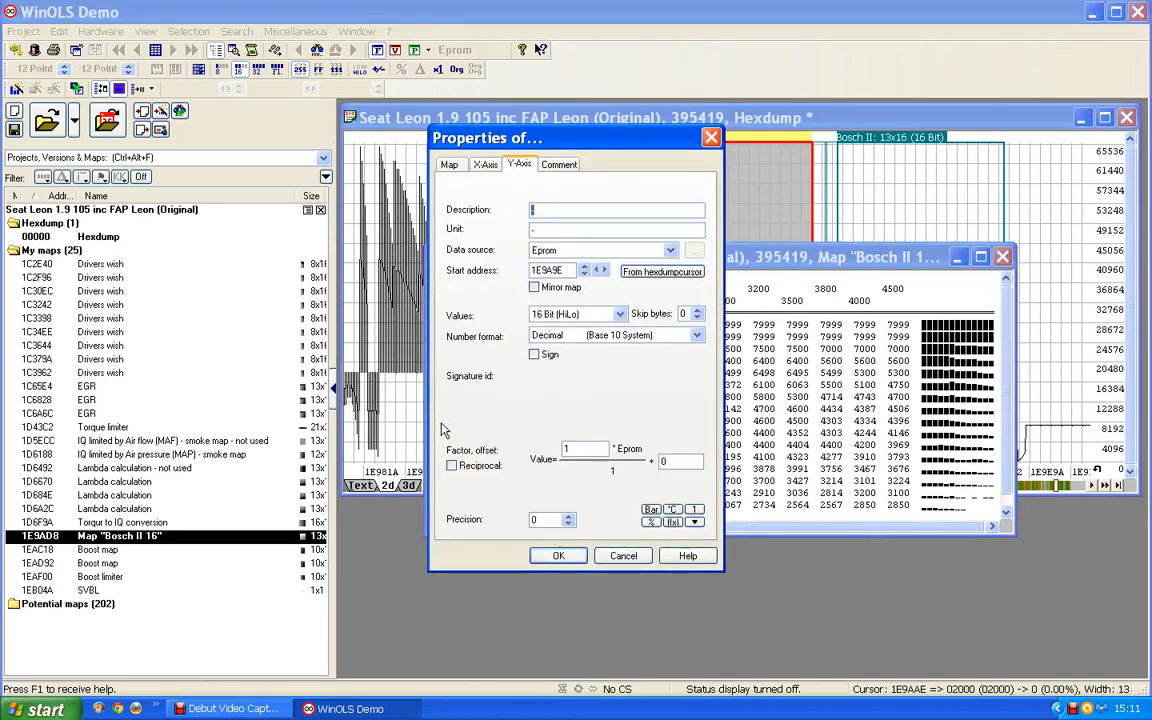
pyautogui.write('Engine speed')
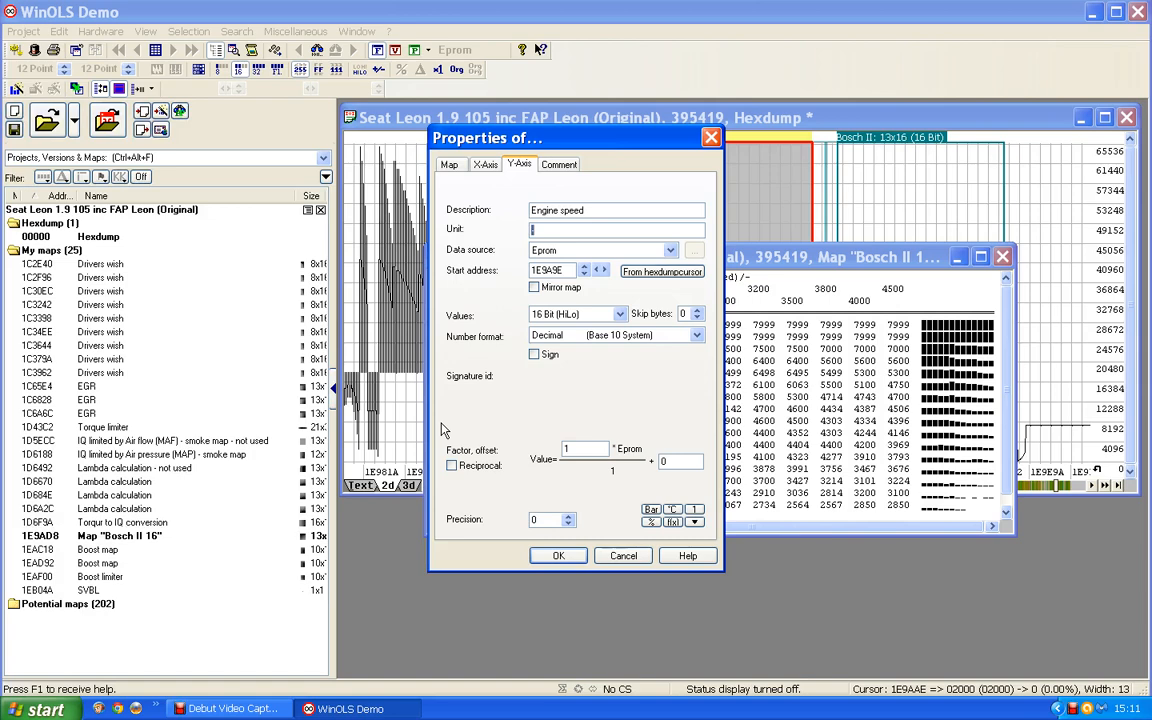
pyautogui.press('Return')
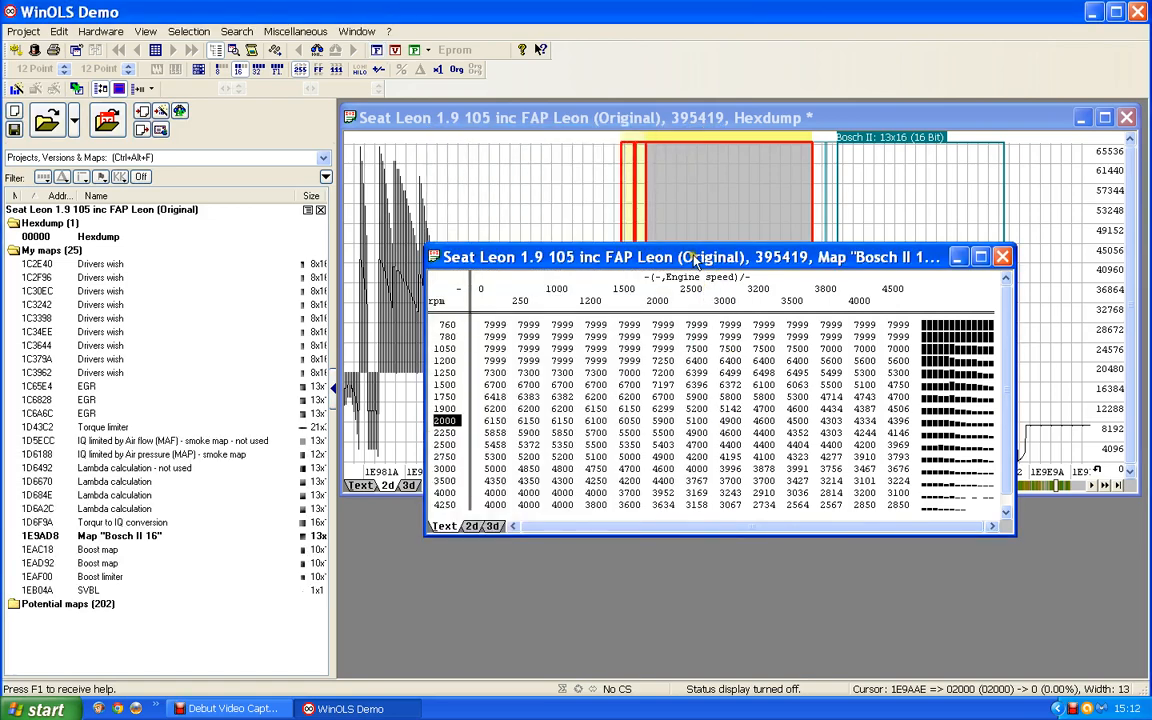
pyautogui.moveTo(693, 261); pyautogui.dragTo(663, 252)
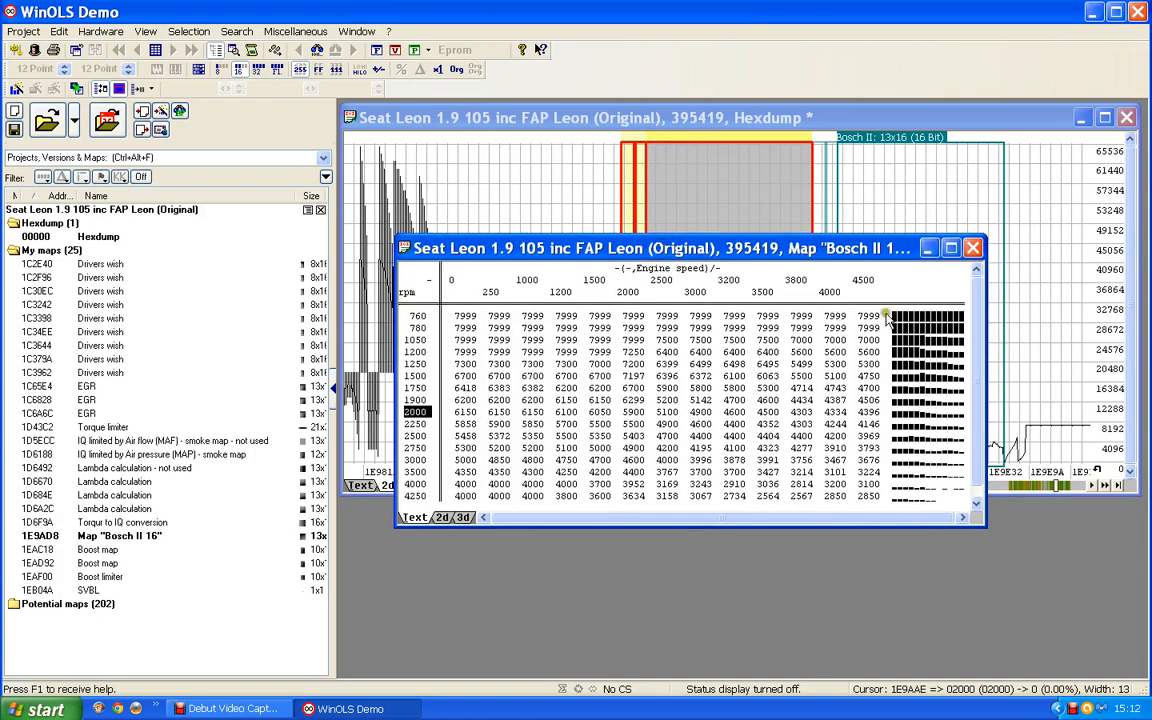
# Describe the map's X-axis as IQ in mg/stroke, with a factor of 0.01 and a precision of 1.
pyautogui.doubleClick(730, 287)
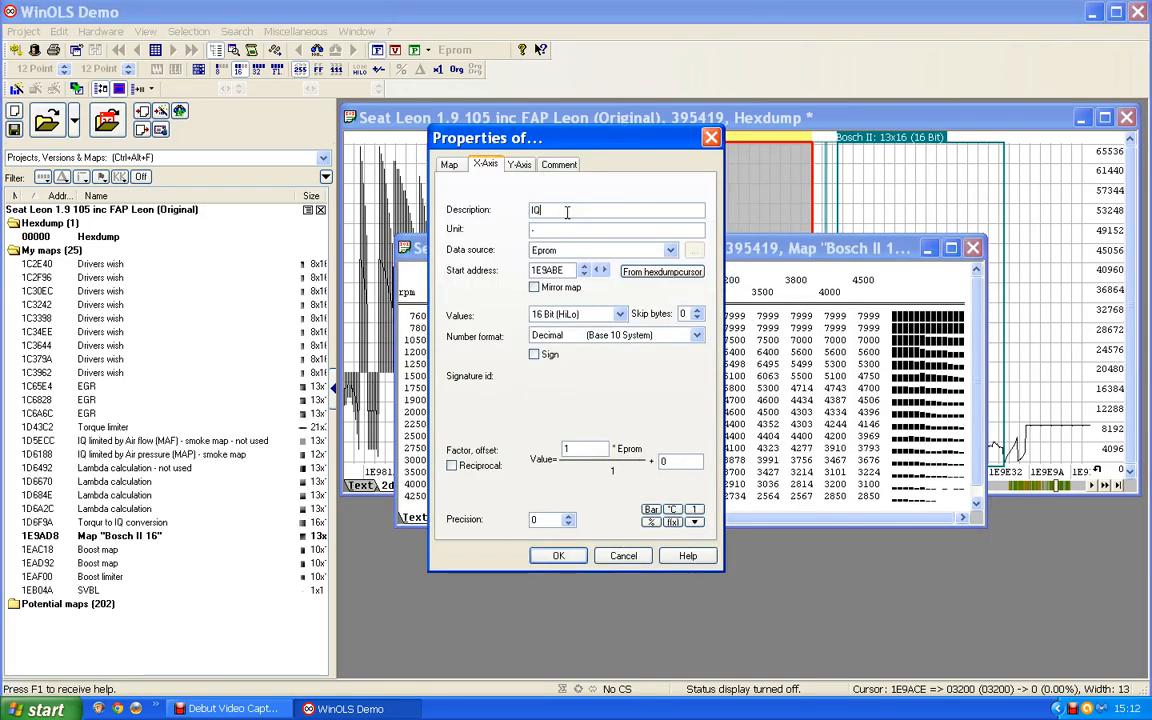
pyautogui.moveTo(556, 234); pyautogui.dragTo(424, 231)
pyautogui.write('mg/stroke')
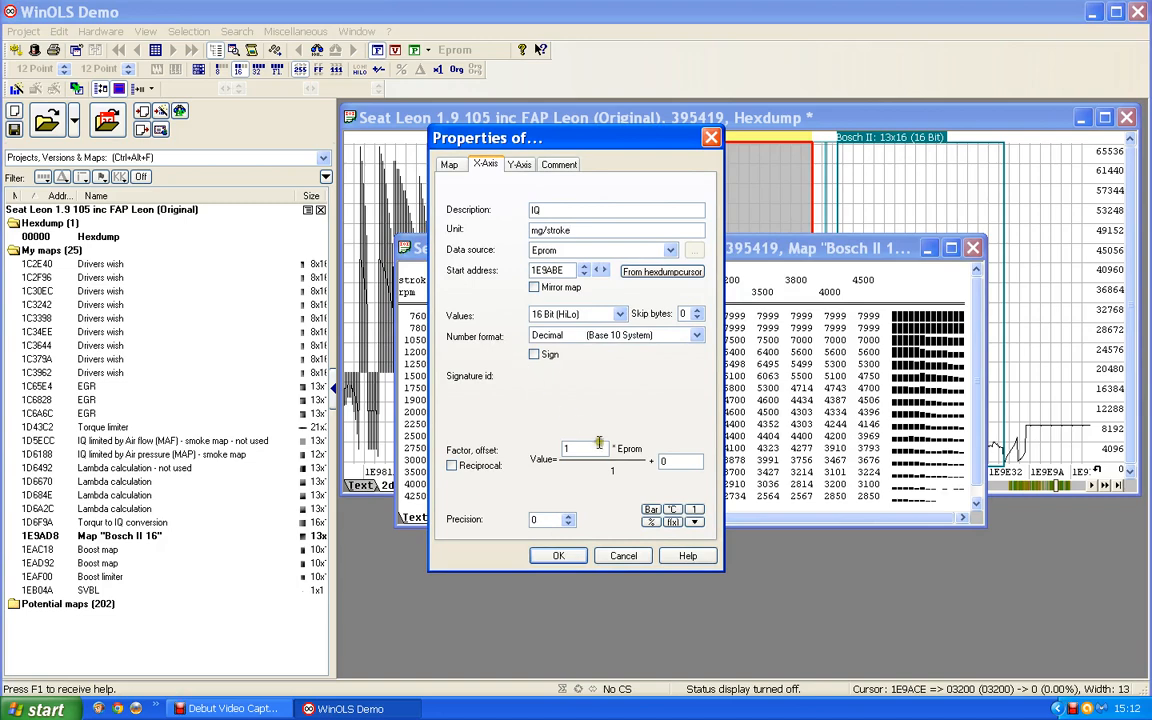
pyautogui.moveTo(583, 449); pyautogui.dragTo(384, 451)
pyautogui.write('0.01')
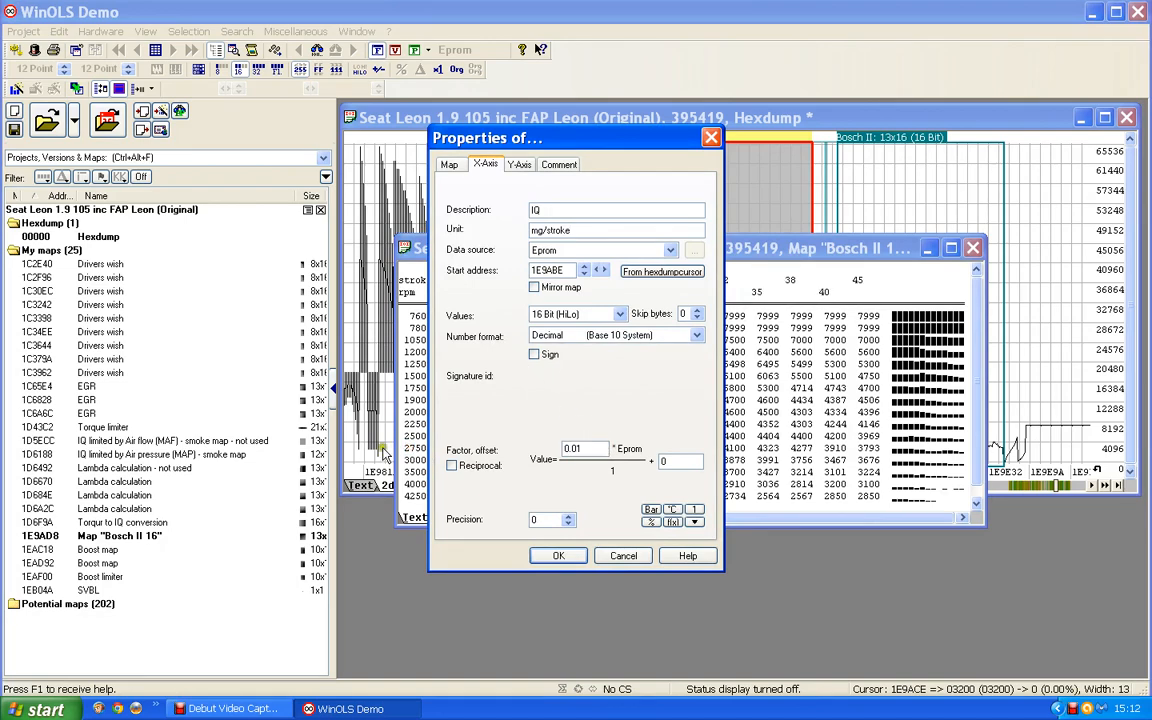
pyautogui.click(566, 519)
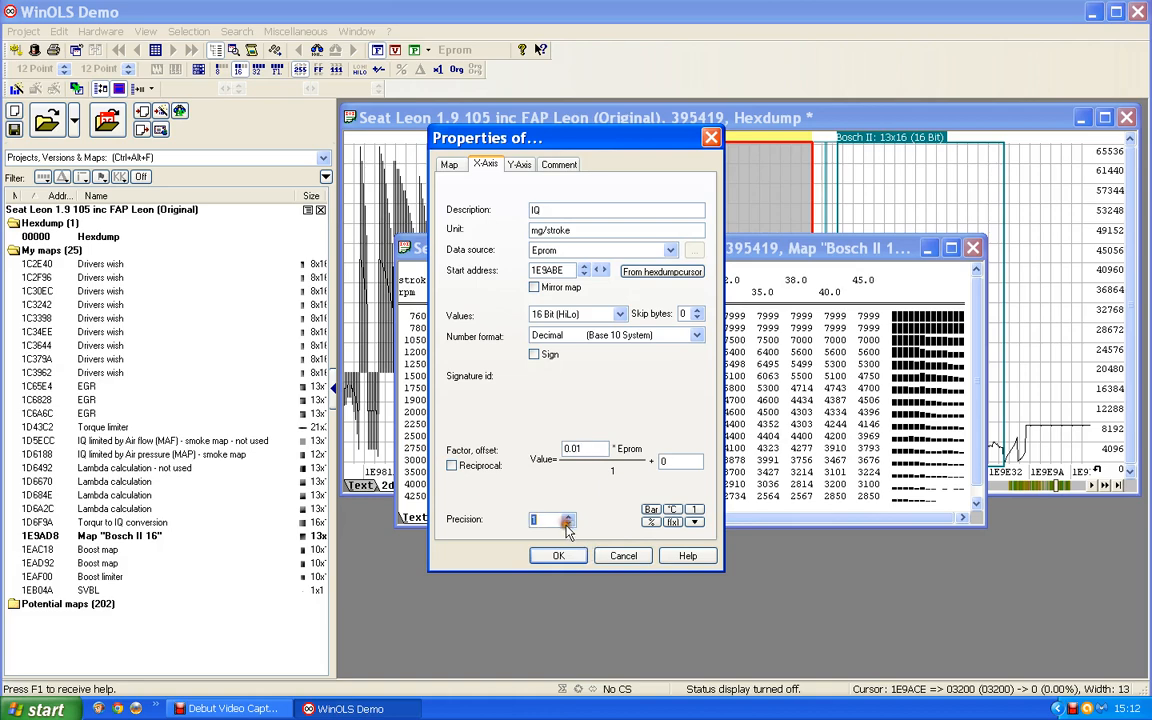
pyautogui.click(560, 556)
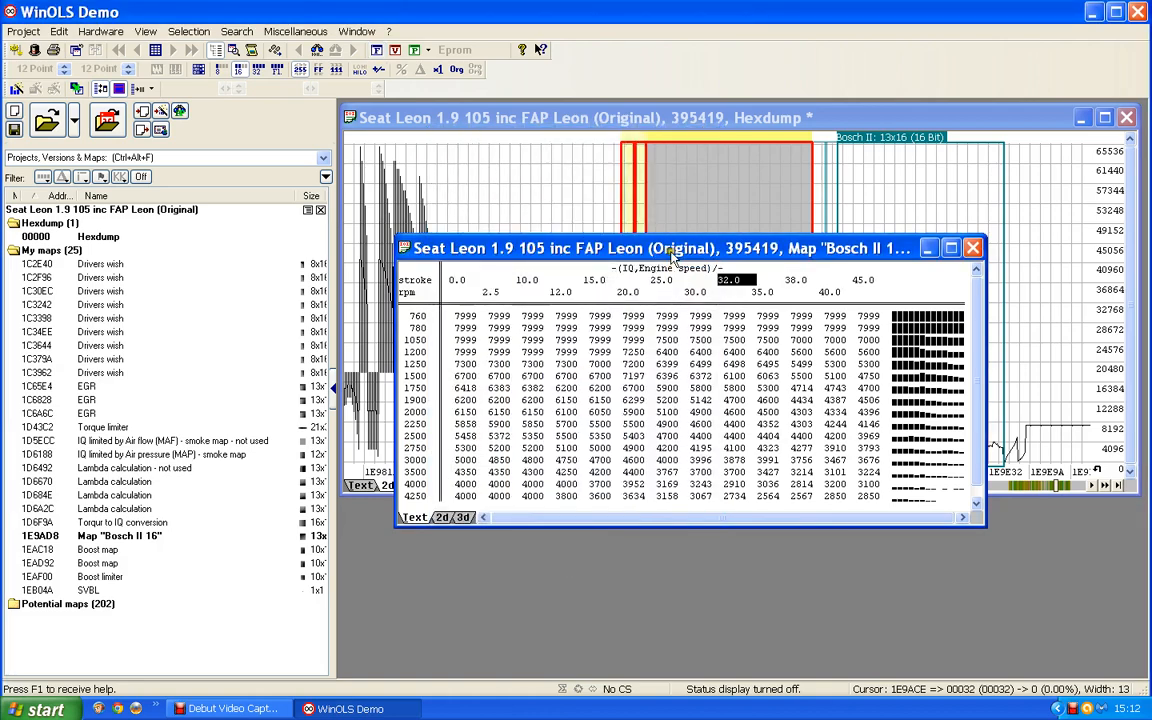
# Name the first 13x16 map N75 Duty cycle, with the description Percentage and the unit %.
pyautogui.moveTo(657, 222); pyautogui.dragTo(658, 218)
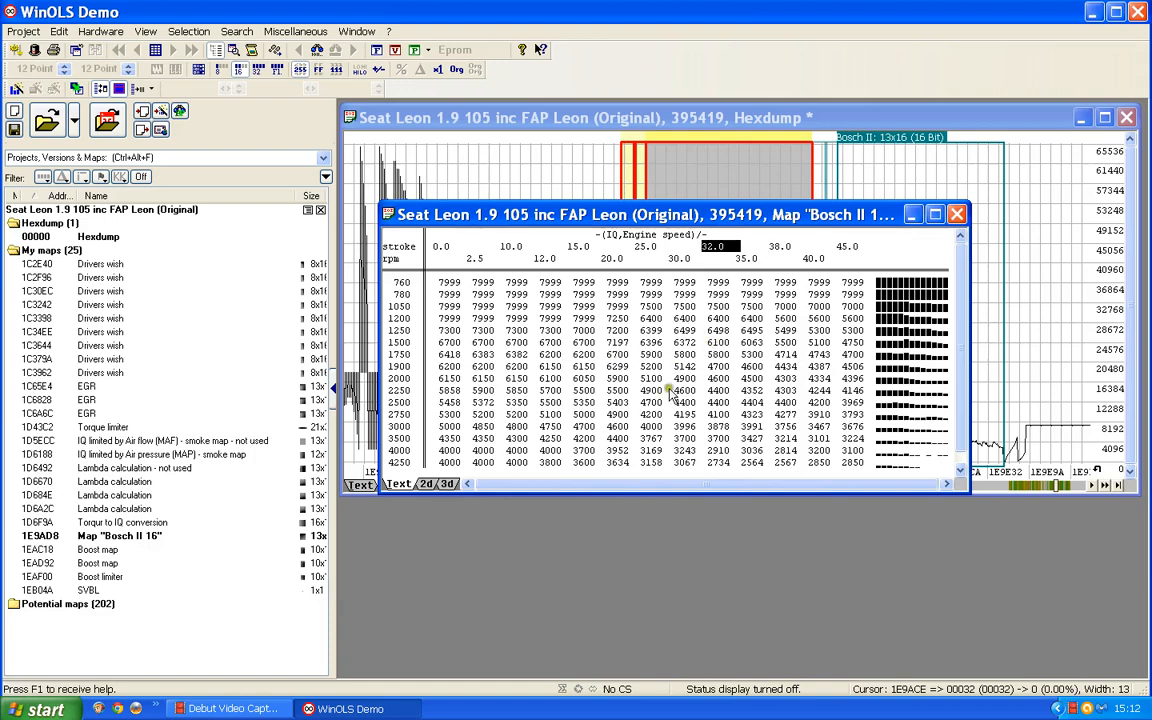
pyautogui.doubleClick(574, 361)
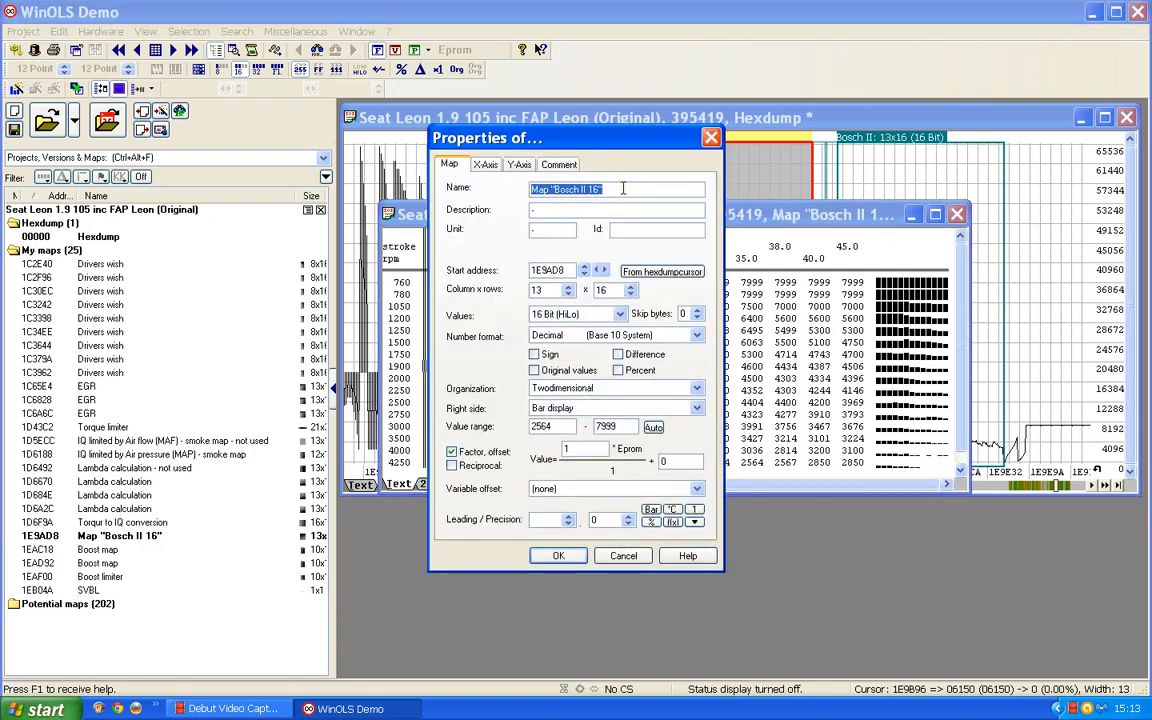
pyautogui.write('N')
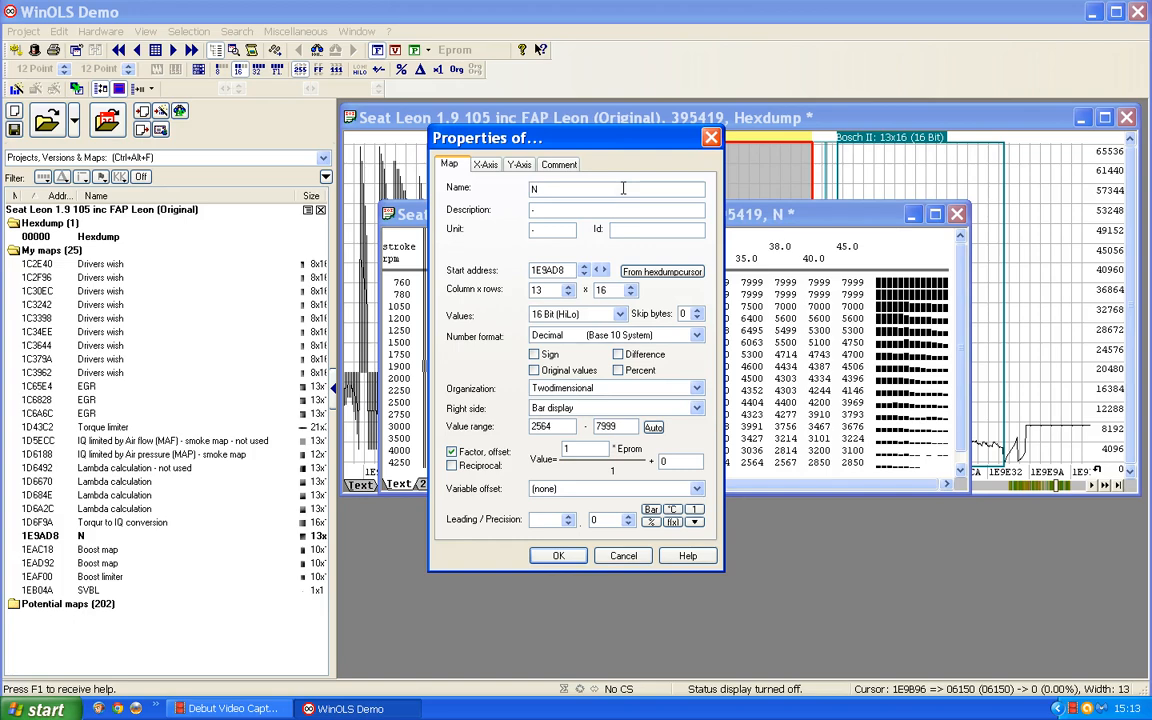
pyautogui.write('75 Duty')
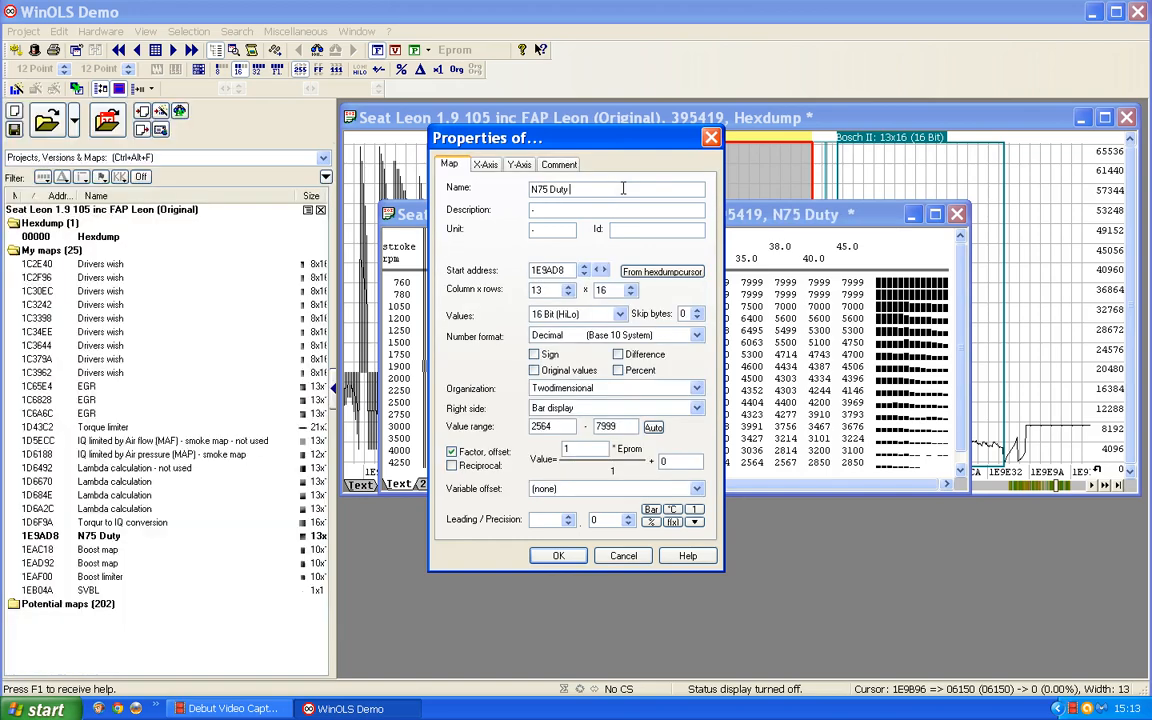
pyautogui.write(' cycle')
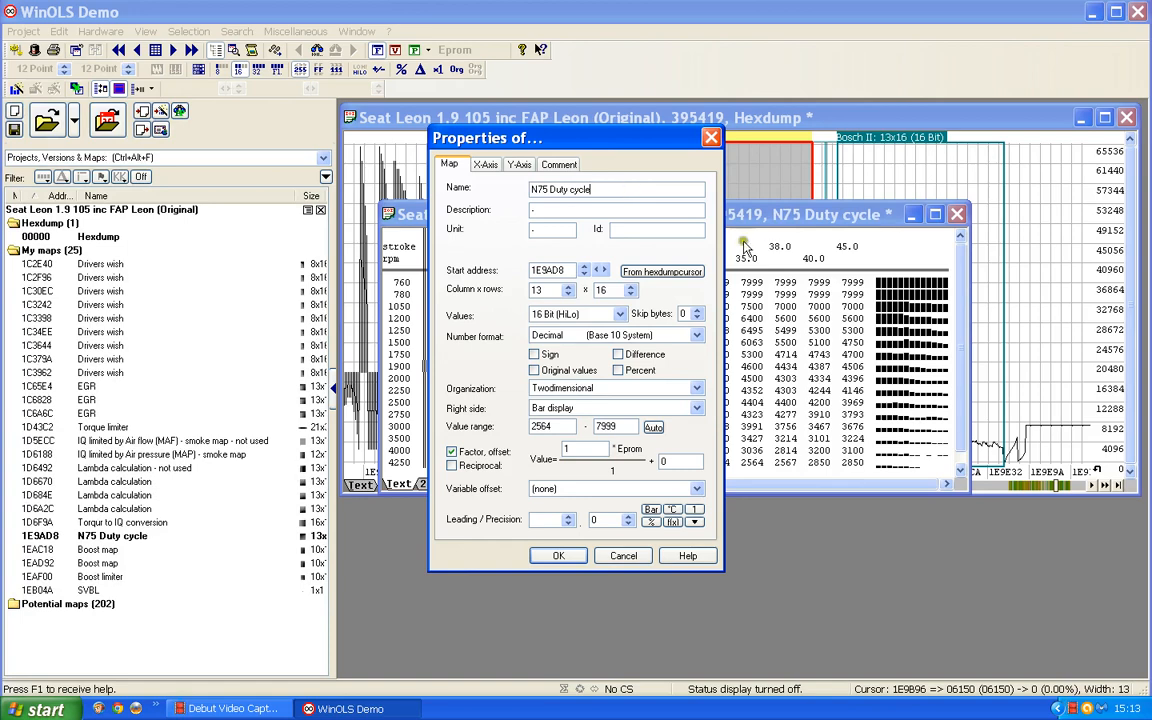
pyautogui.click(535, 209)
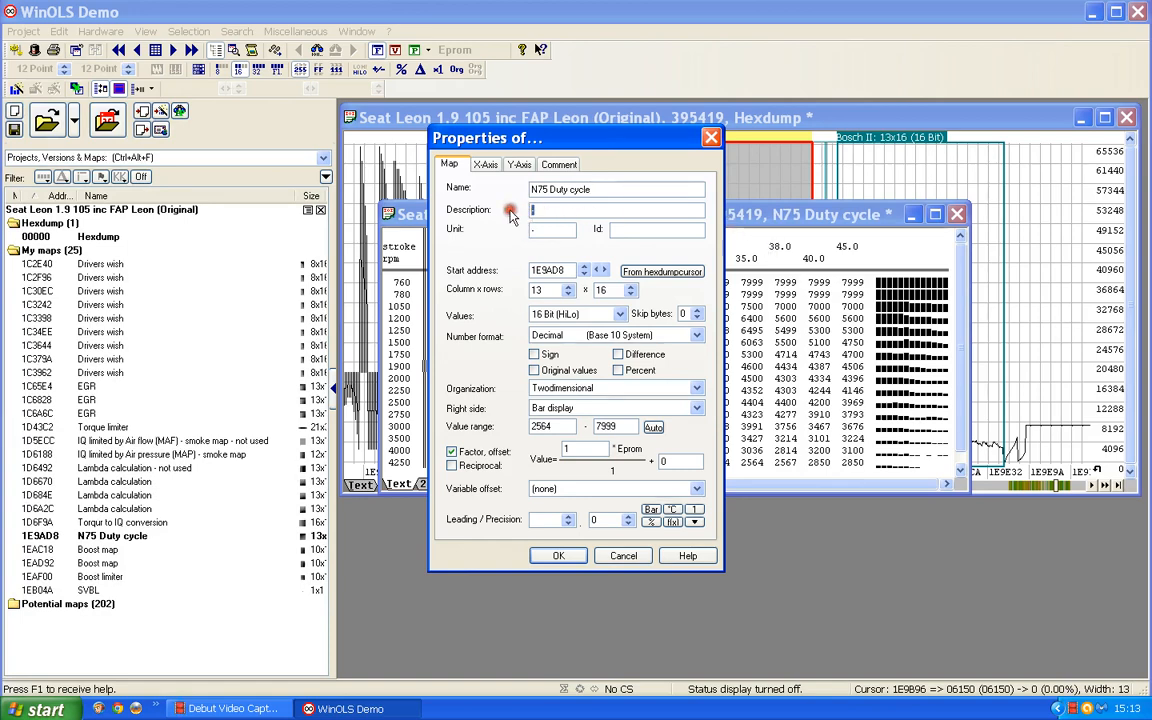
pyautogui.write('Percentage')
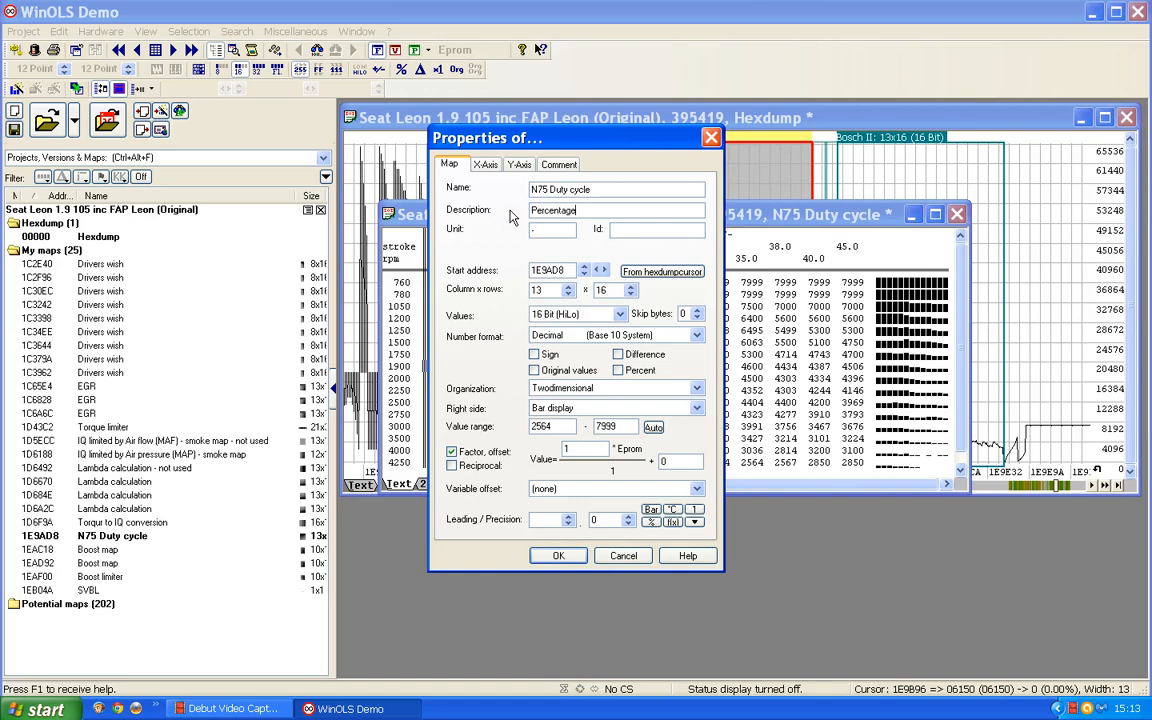
pyautogui.press('Tab')
# Scale the N75 Duty cycle map's values by a factor of 0.01 and set their precision to 1.
pyautogui.moveTo(573, 448); pyautogui.dragTo(543, 452)
pyautogui.write('0')
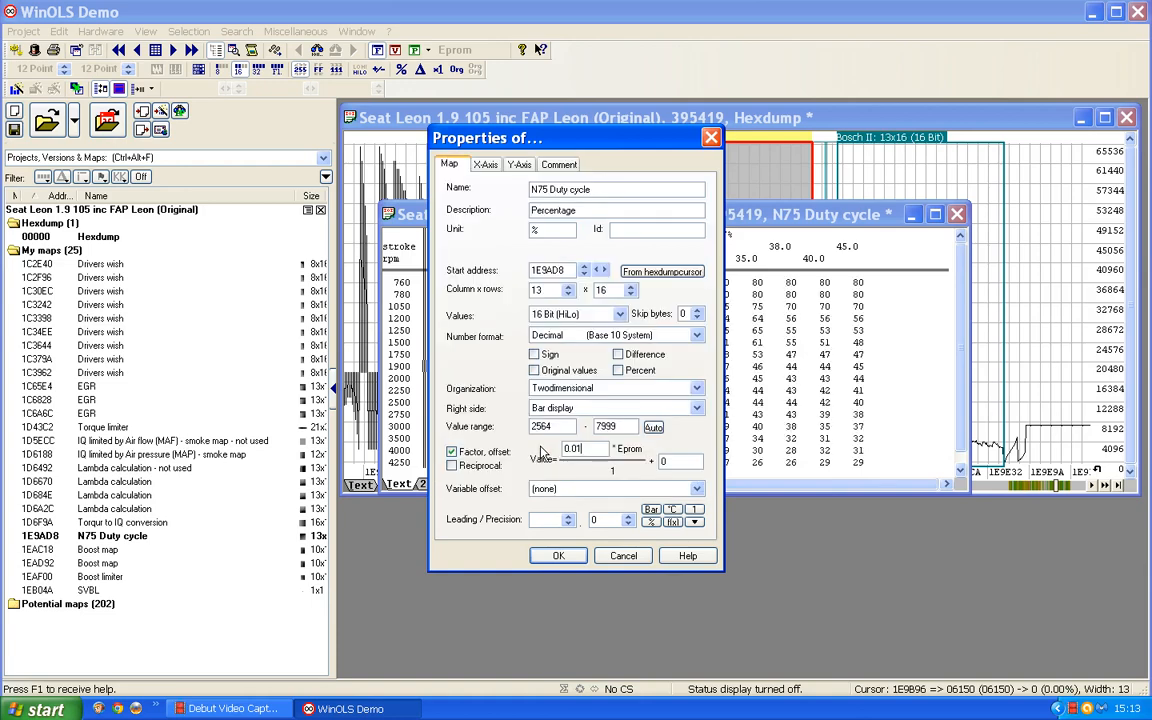
pyautogui.press('Return')
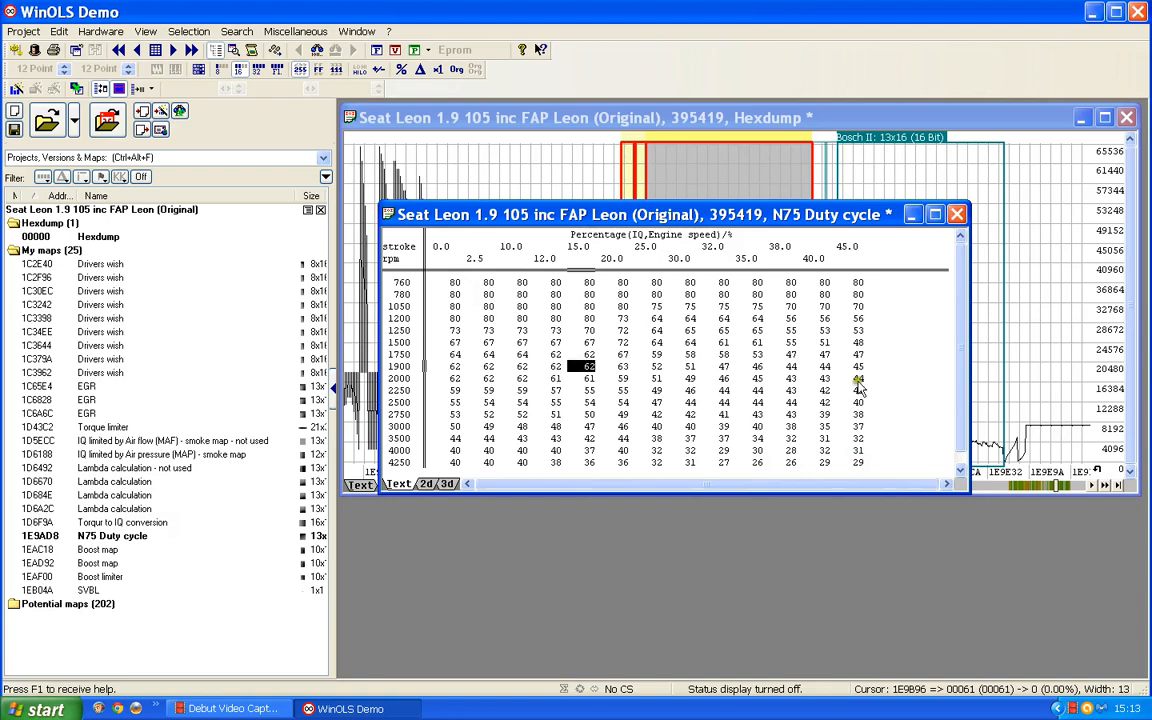
pyautogui.doubleClick(679, 404)
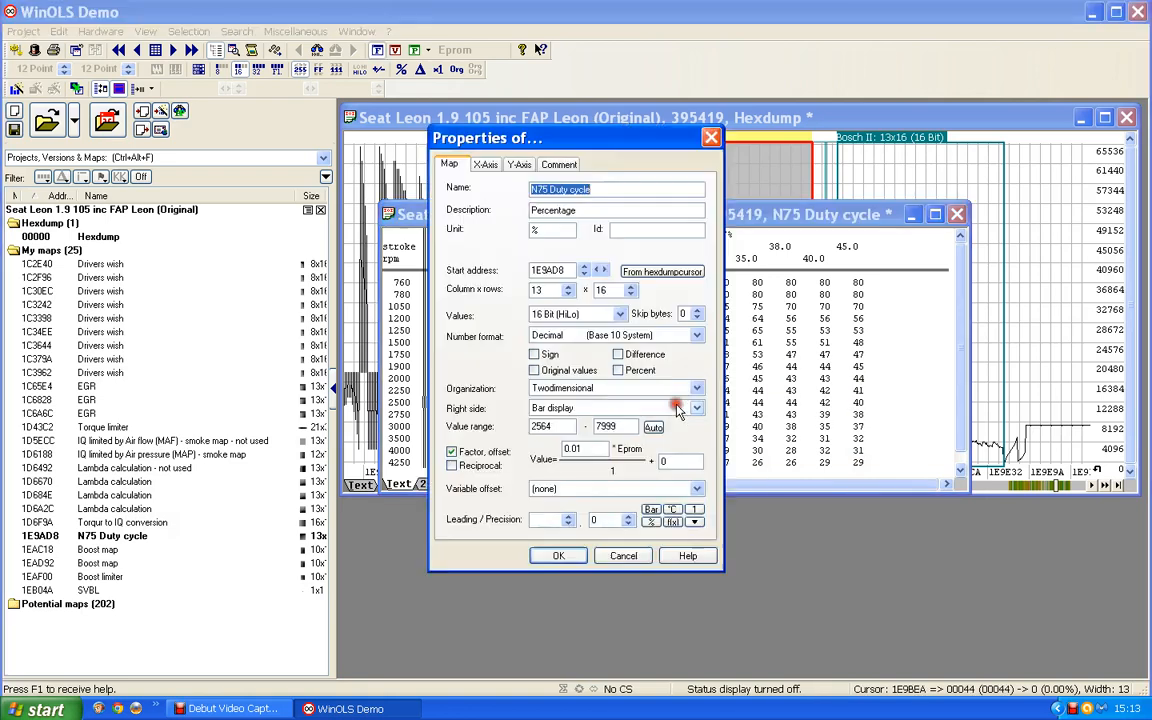
pyautogui.click(628, 517)
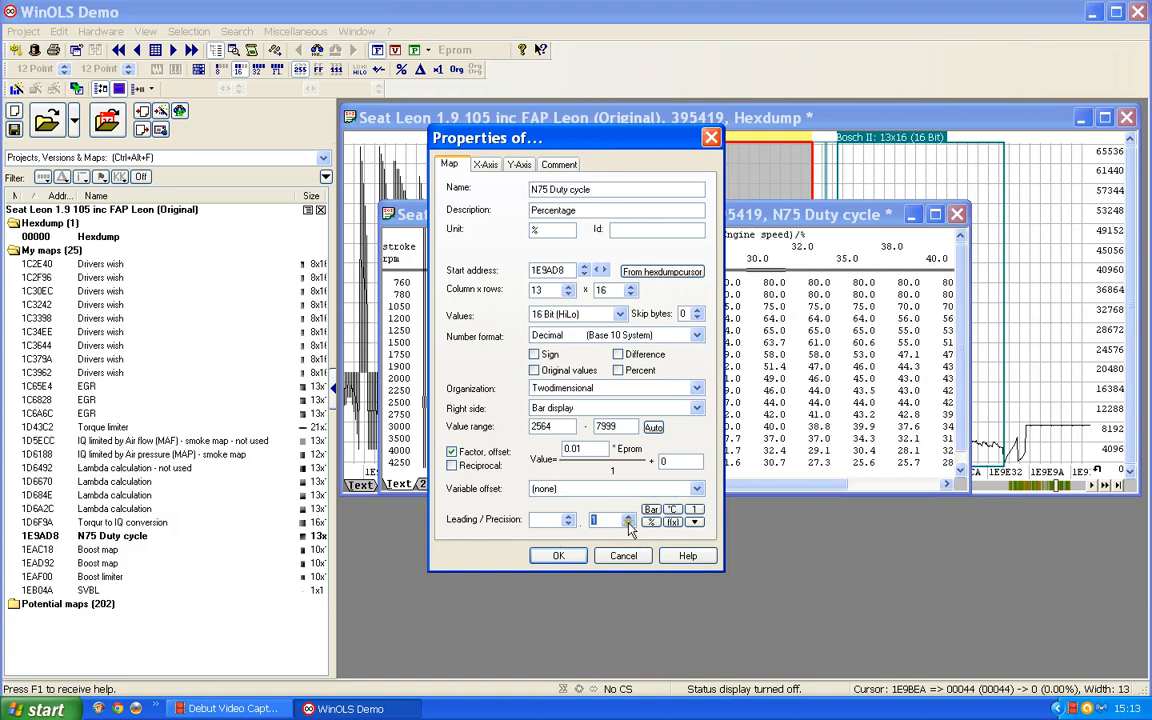
pyautogui.click(574, 561)
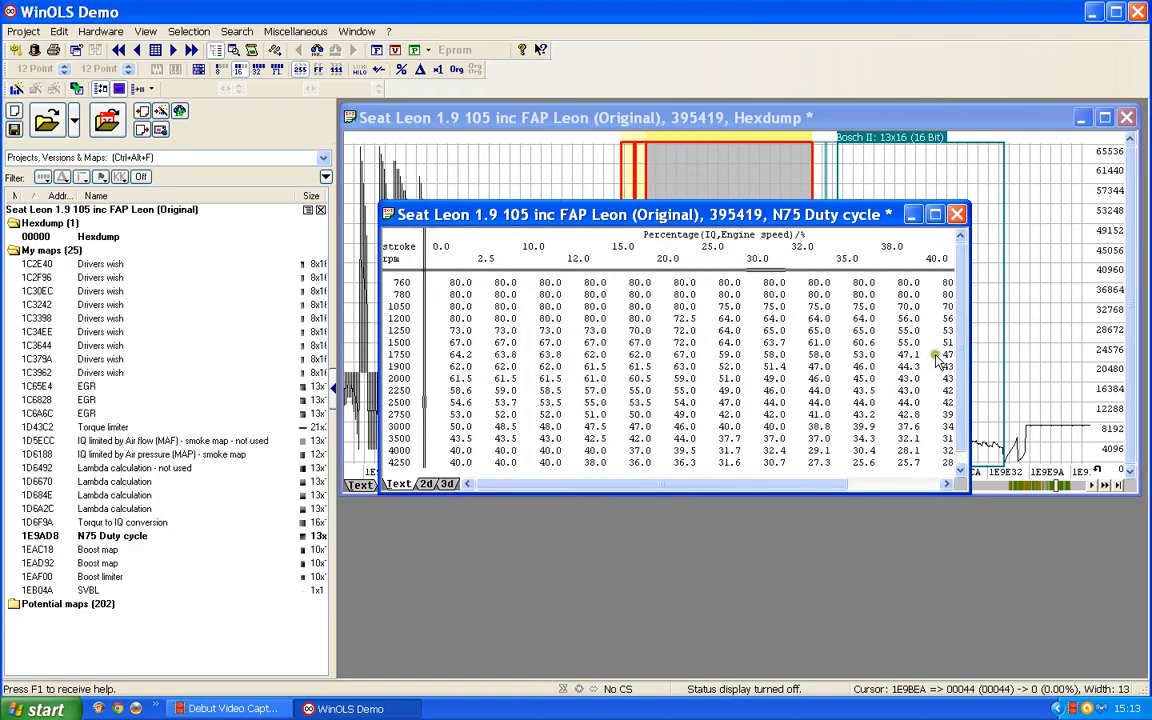
# Widen the N75 Duty cycle table to view all its columns, and close its window.
pyautogui.moveTo(969, 332); pyautogui.dragTo(1104, 334)
pyautogui.click(766, 402)
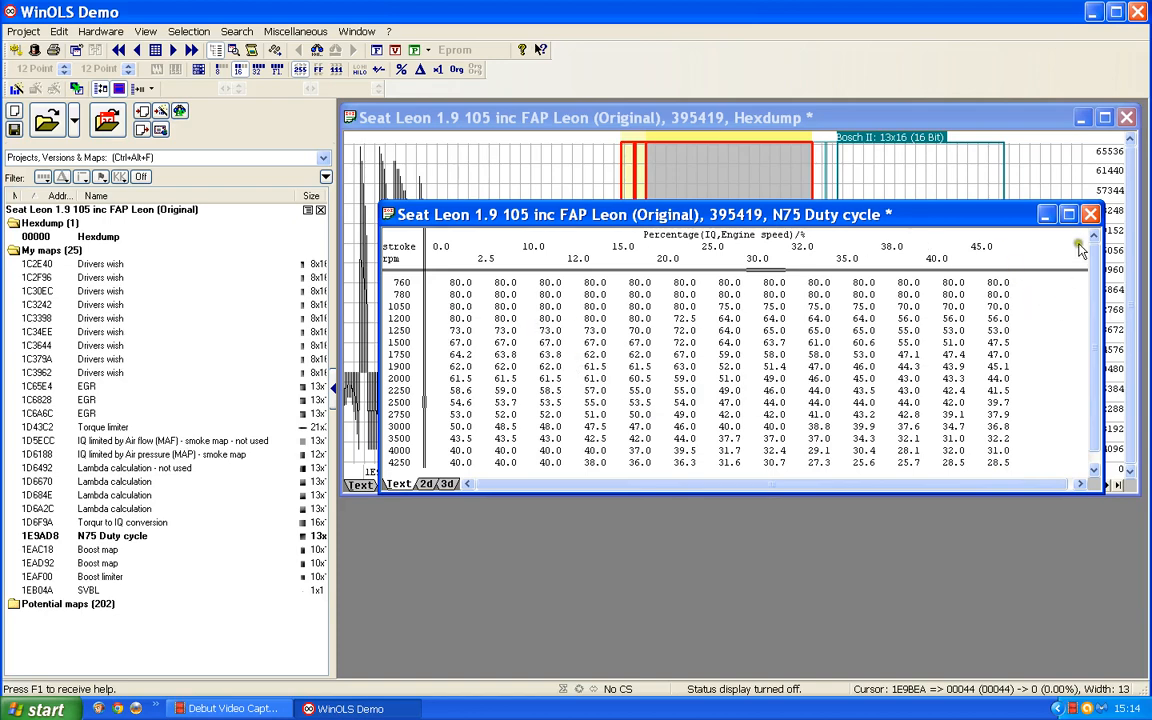
pyautogui.click(1091, 215)
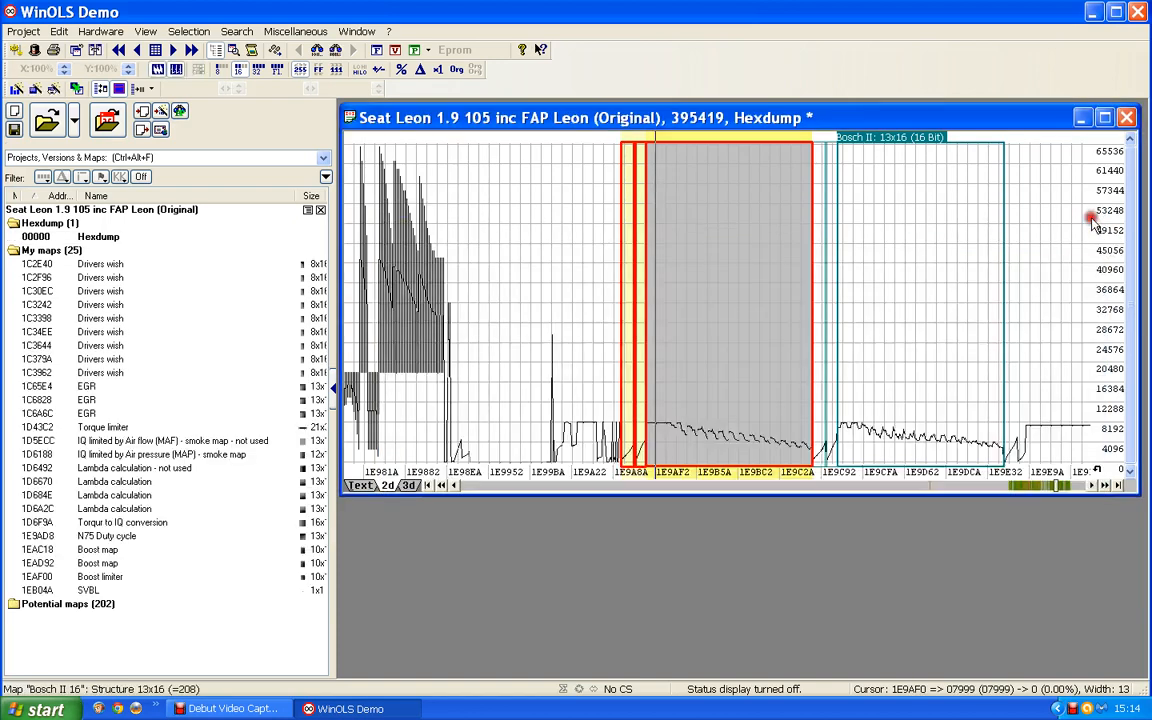
# Open the second 13x16 Bosch II map, at address 1E9CB6, and describe its Y-axis as Engine speed in rpm.
pyautogui.doubleClick(899, 141)
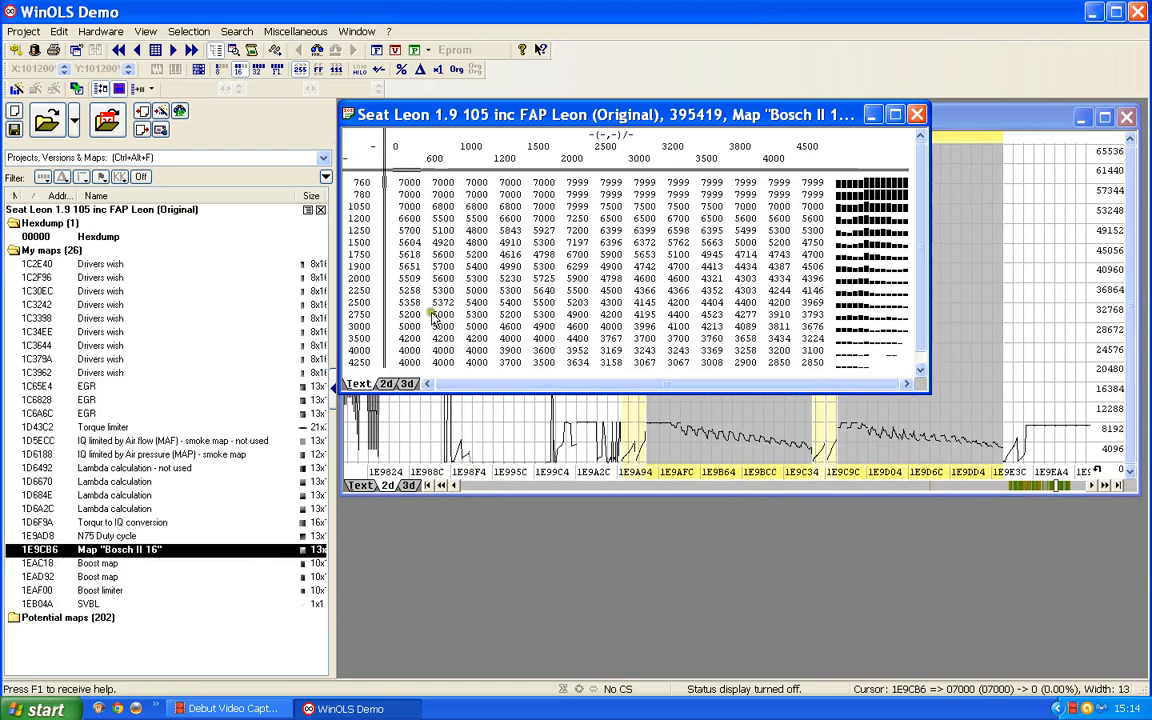
pyautogui.doubleClick(372, 300)
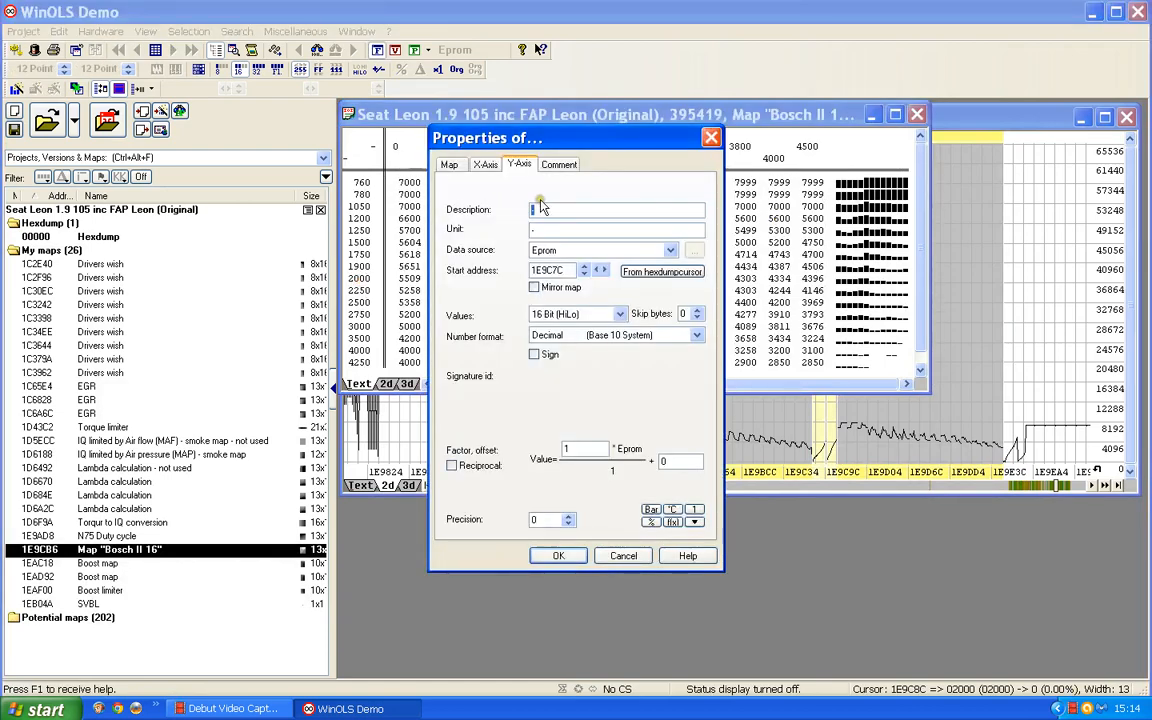
pyautogui.write('Engin')
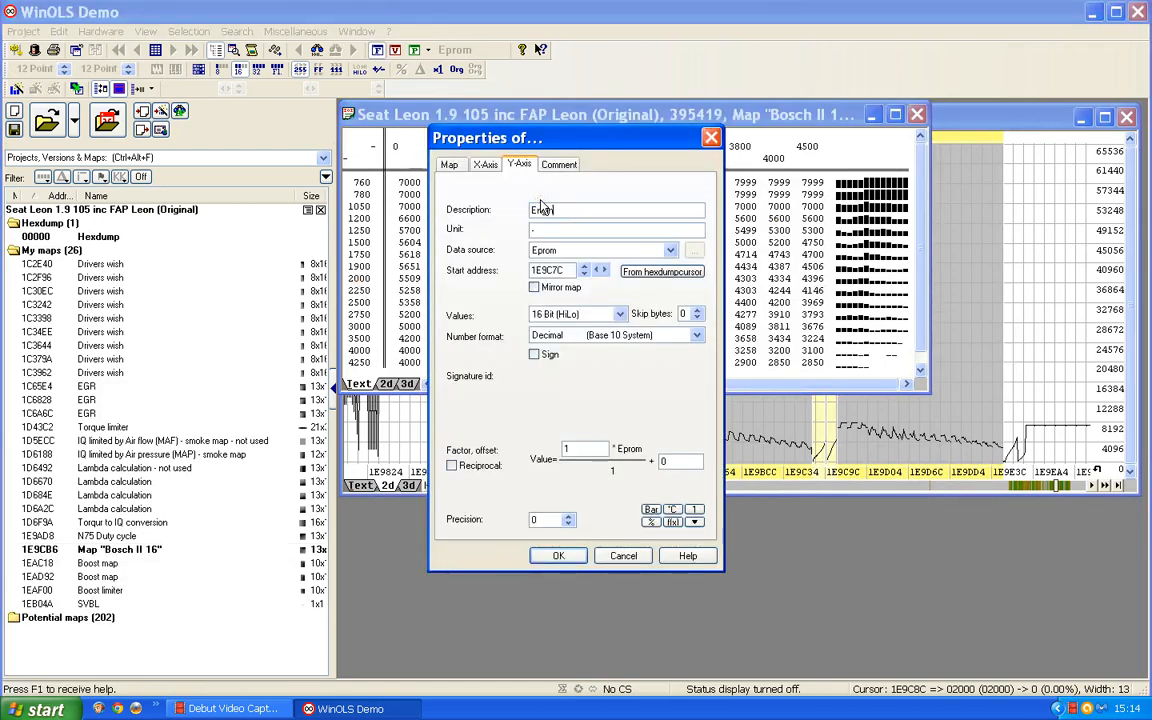
pyautogui.write('e speed')
pyautogui.write('rpm')
# Describe the second 13x16 map's X-axis as IQ in mg/stroke, with factor 0.01 and precision 1.
pyautogui.click(482, 166)
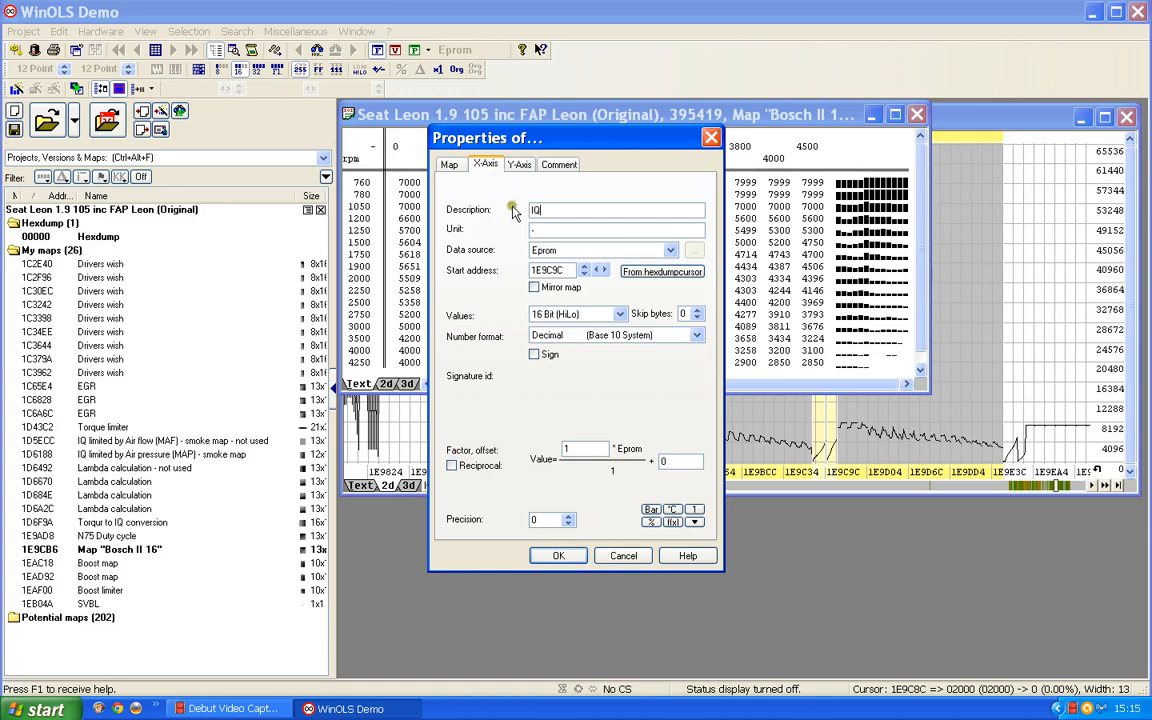
pyautogui.click(537, 227)
pyautogui.write('mg/stroke')
pyautogui.doubleClick(575, 449)
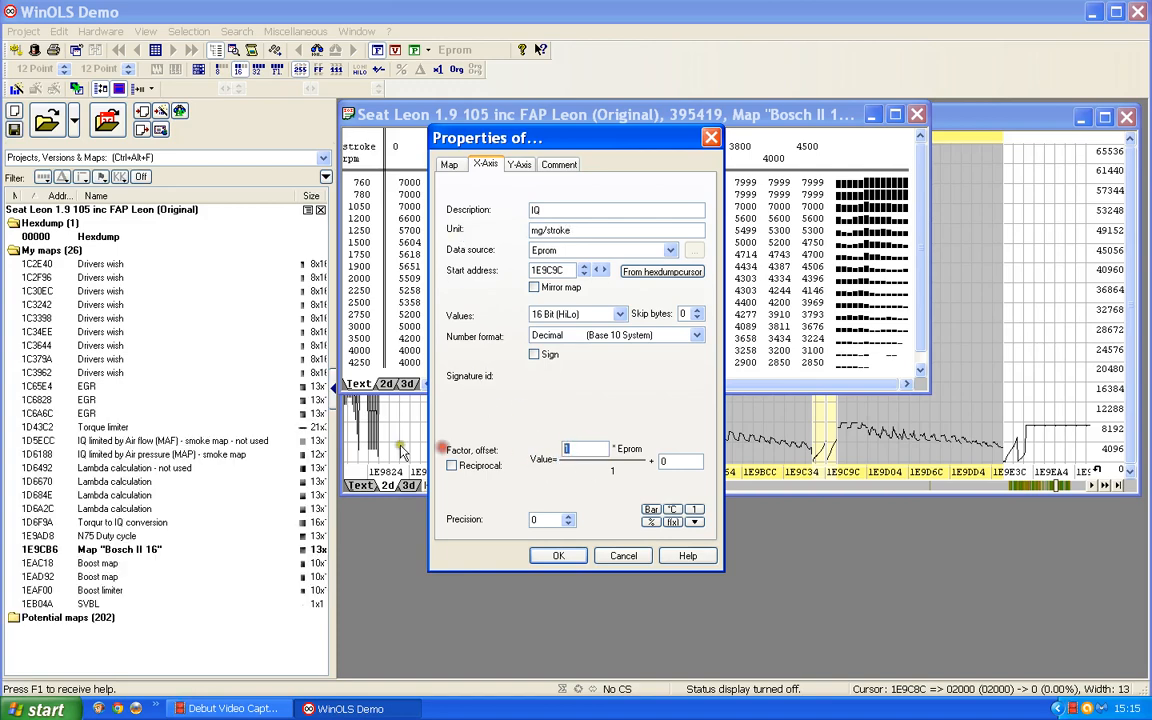
pyautogui.write('0.01')
pyautogui.click(568, 516)
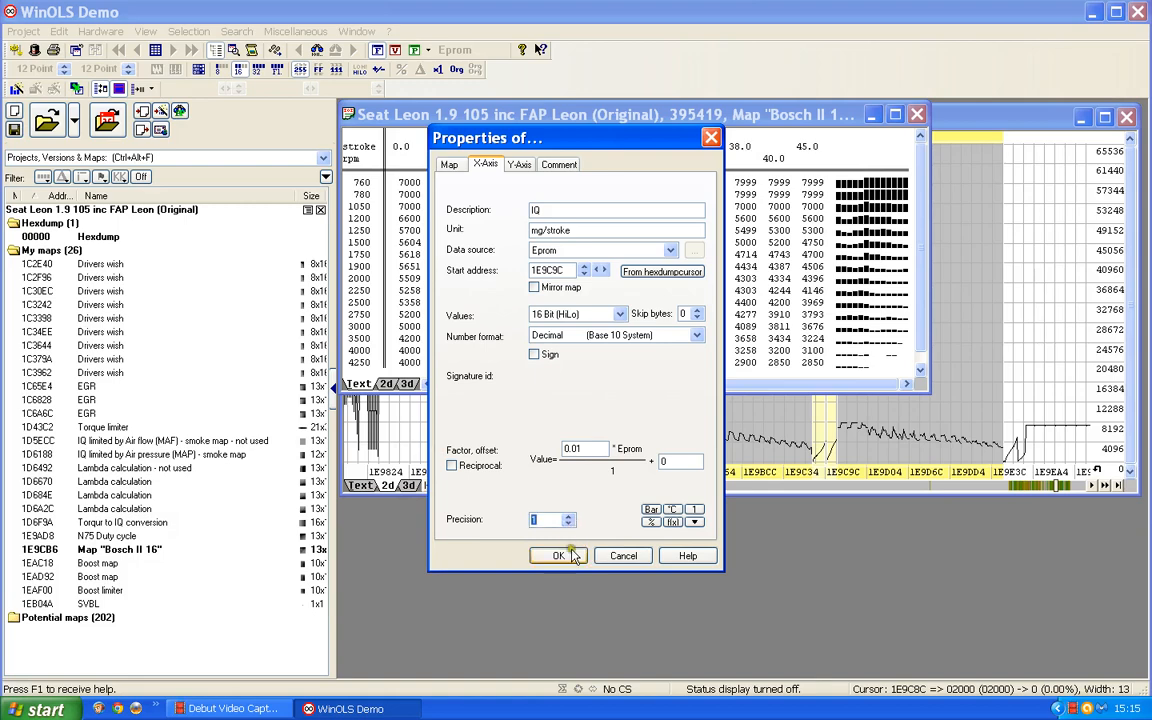
pyautogui.click(566, 556)
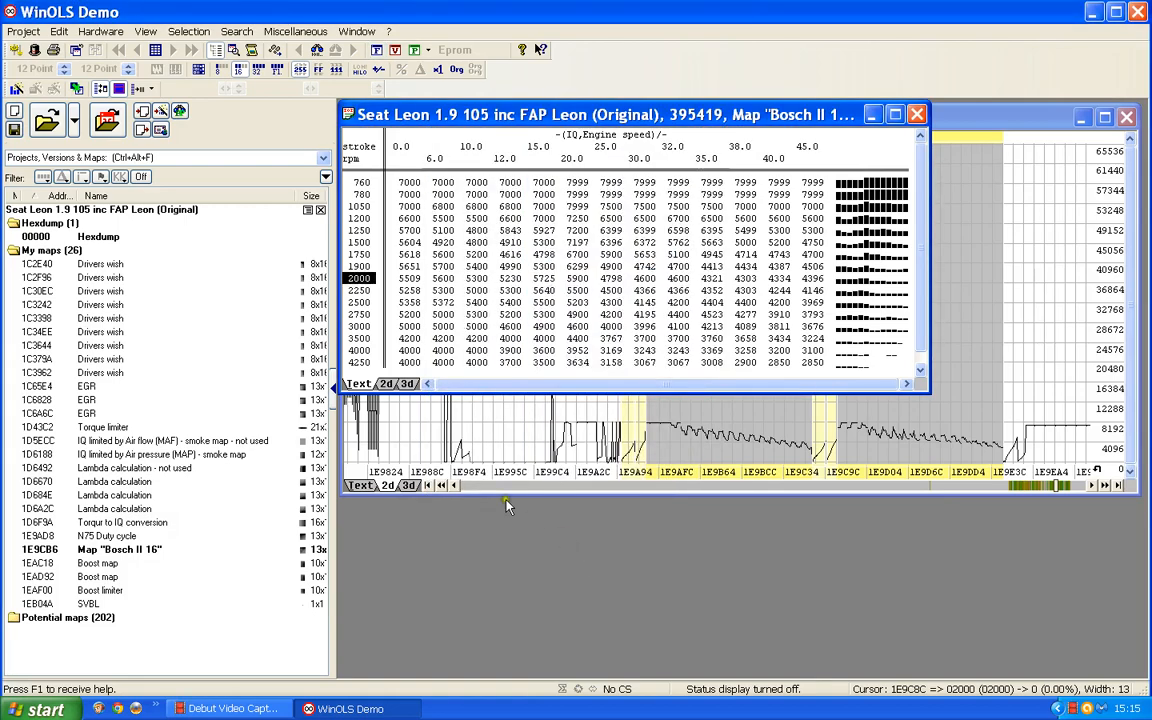
# Name the second 13x16 map N75 duty cycle, with the description percentage and the unit %.
pyautogui.doubleClick(557, 281)
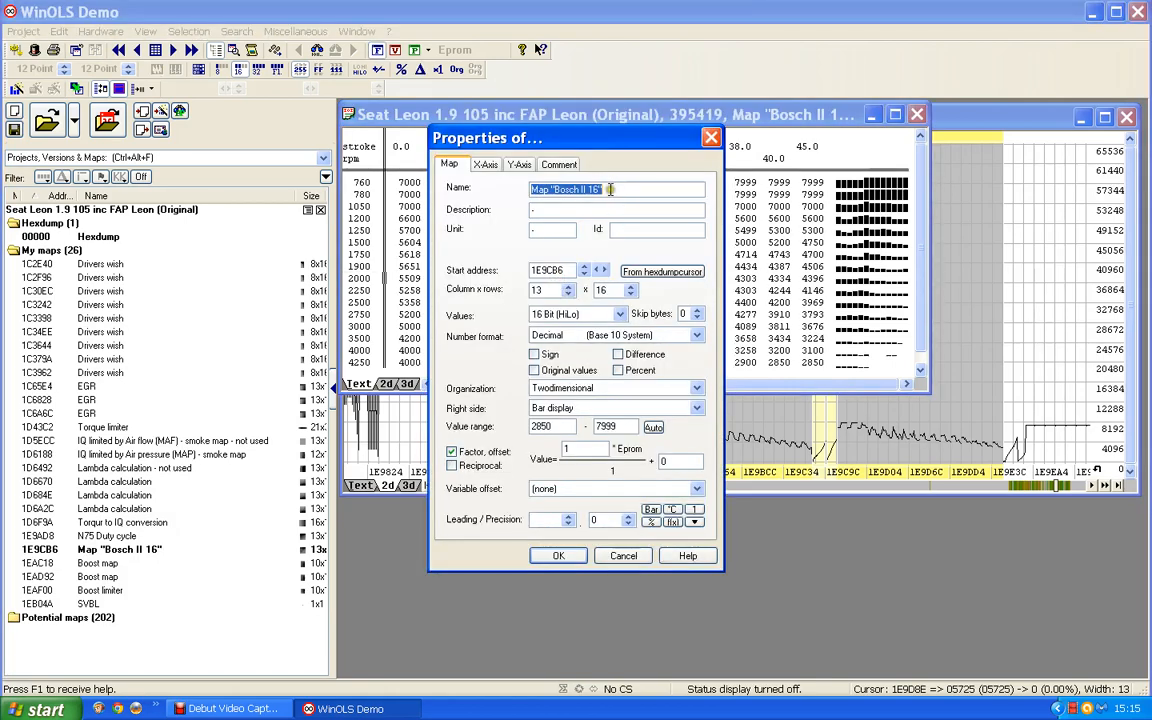
pyautogui.write('N')
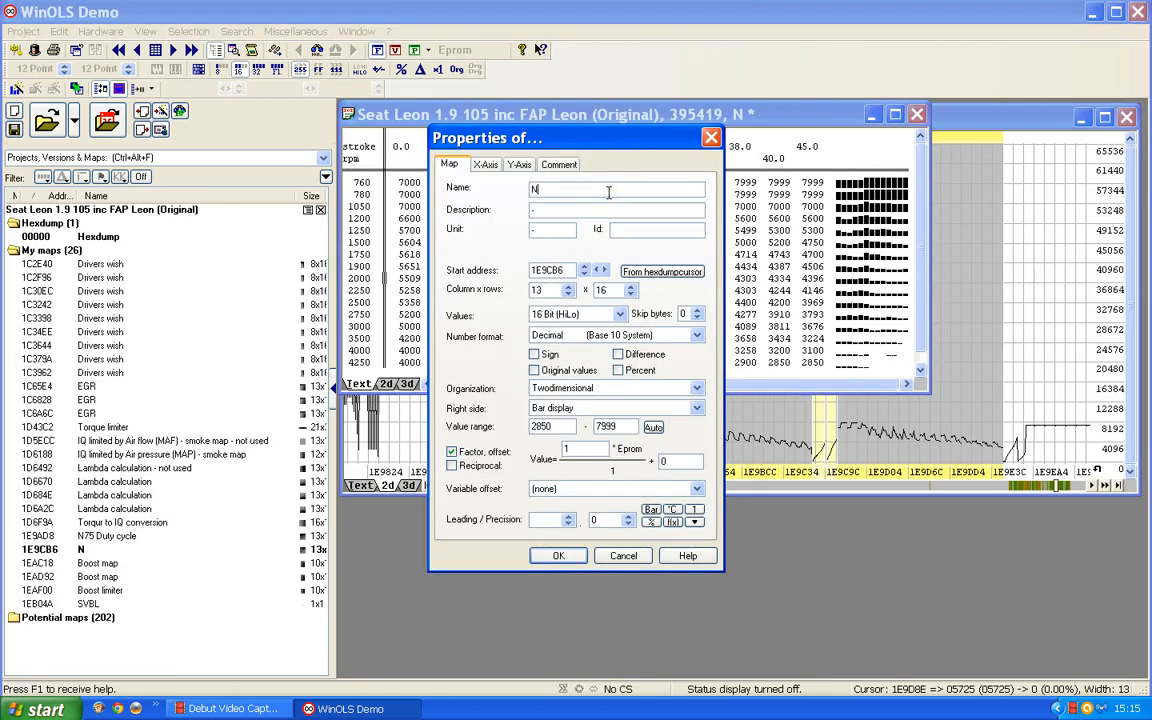
pyautogui.write('75 duty cycle')
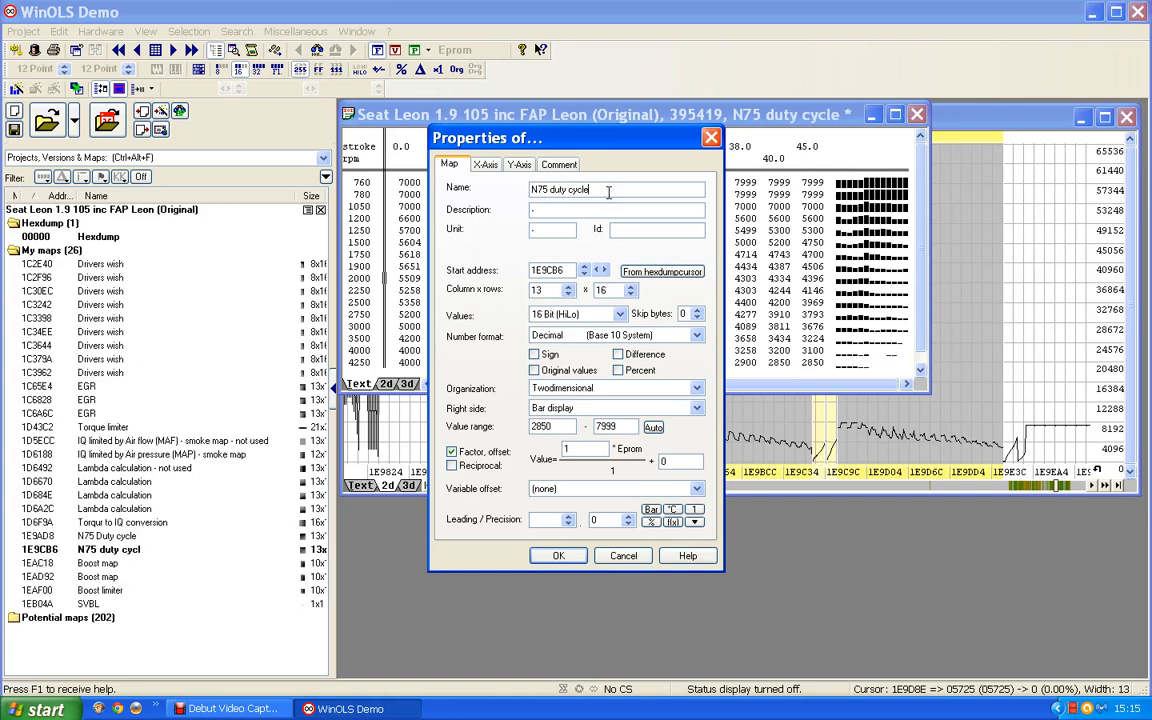
pyautogui.write('percentage')
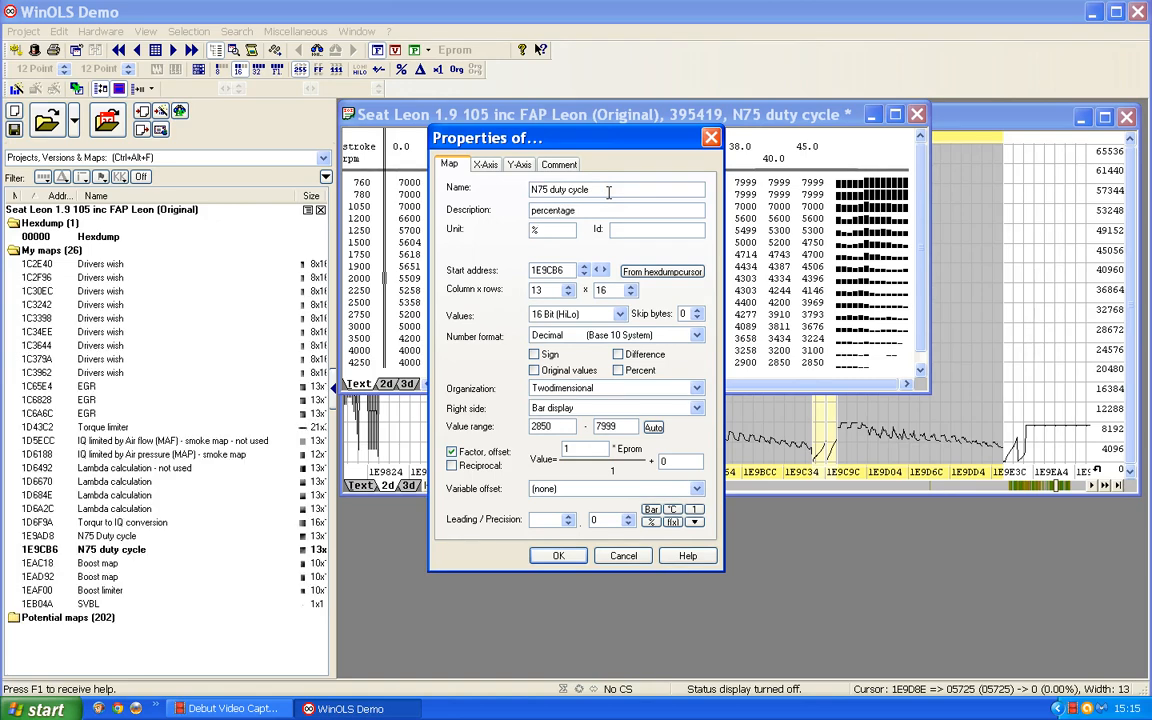
# Scale the second N75 duty cycle map's values by a factor of 0.01 and set their precision to 1.
pyautogui.moveTo(575, 449); pyautogui.dragTo(474, 450)
pyautogui.write('0')
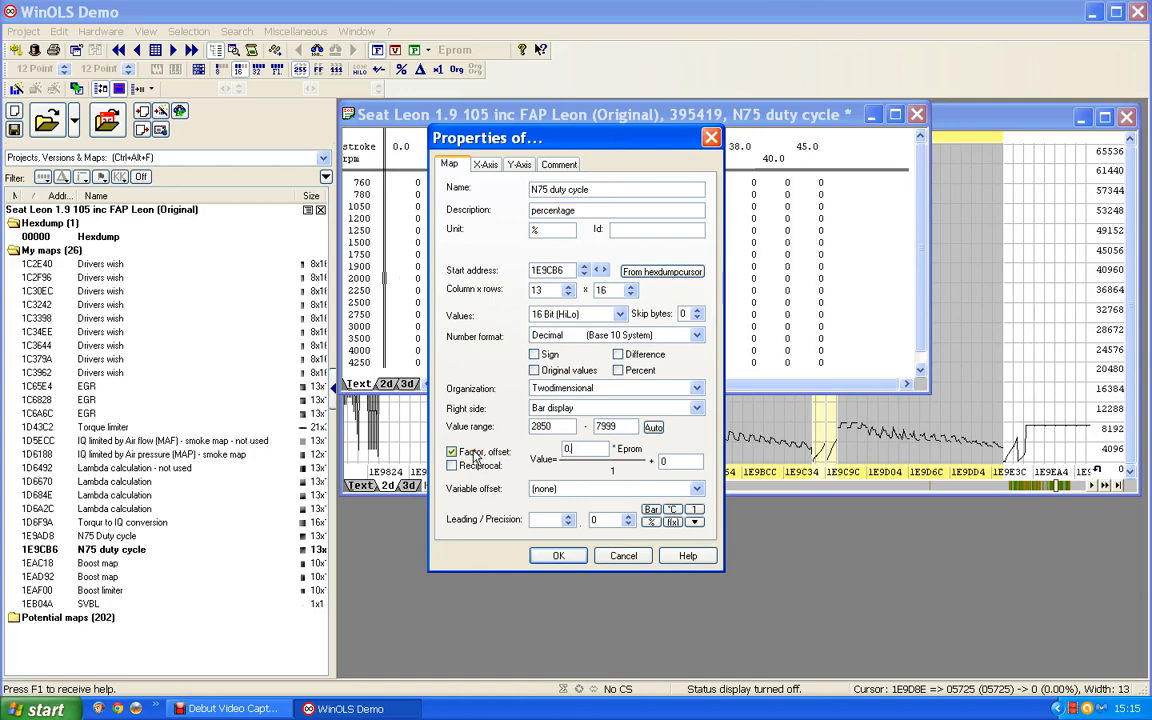
pyautogui.write('.1')
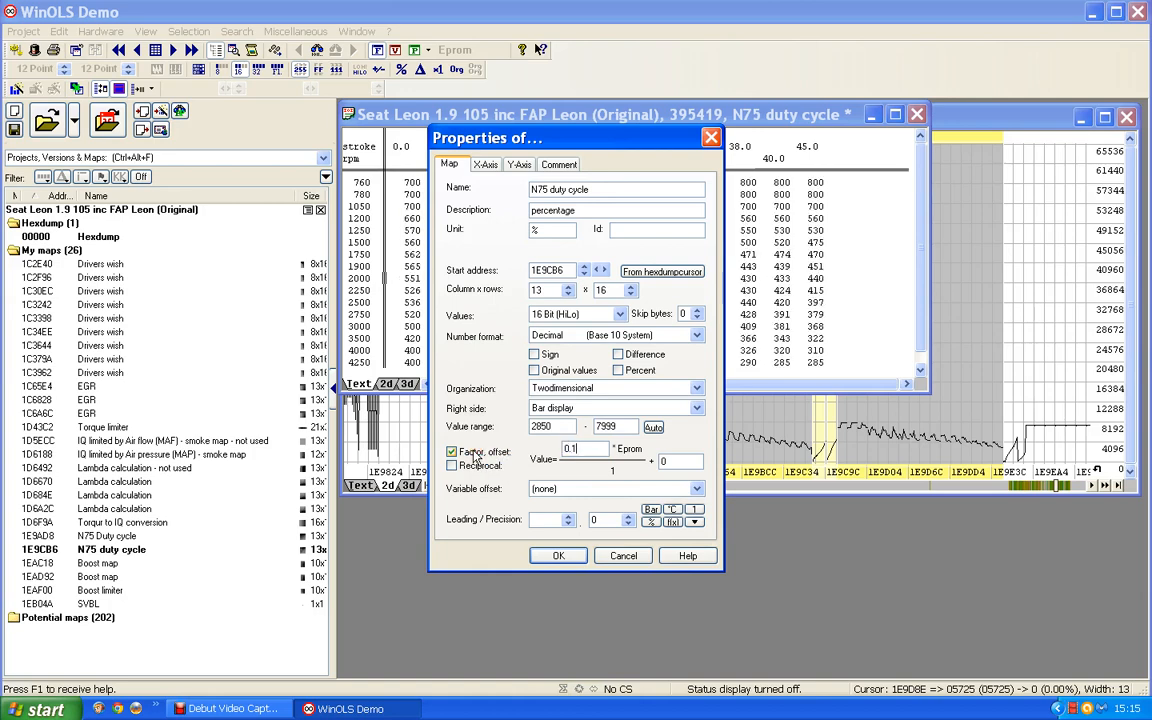
pyautogui.press('BackSpace')
pyautogui.press('BackSpace')
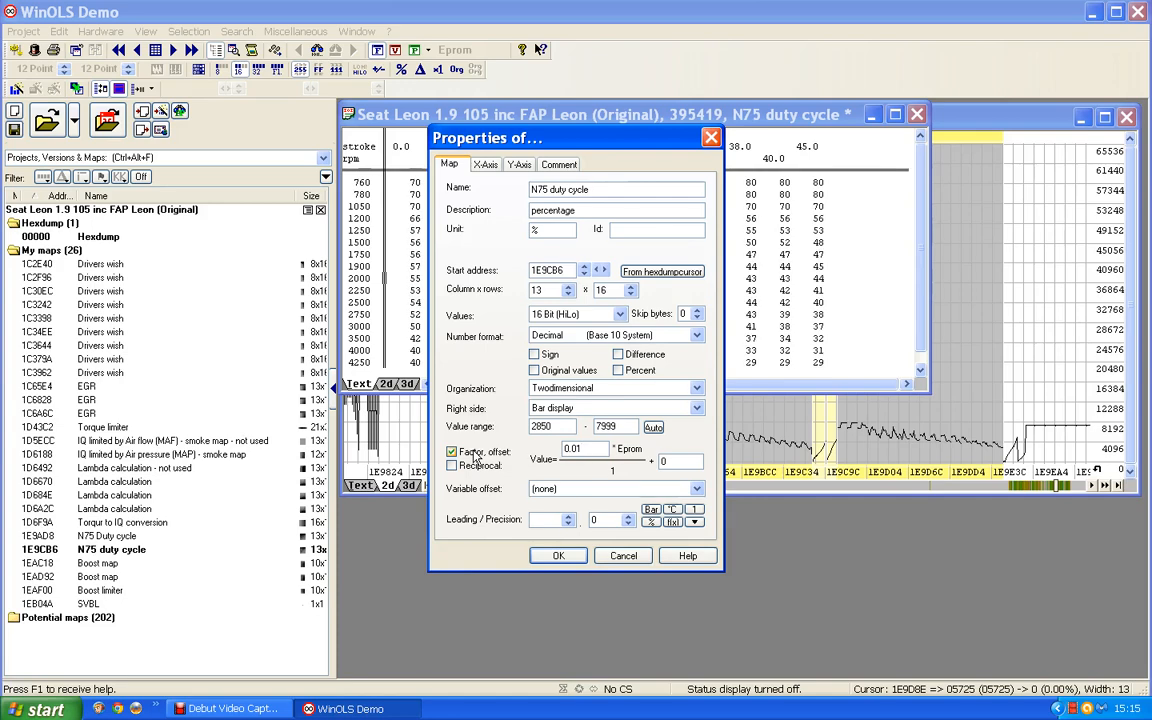
pyautogui.click(629, 517)
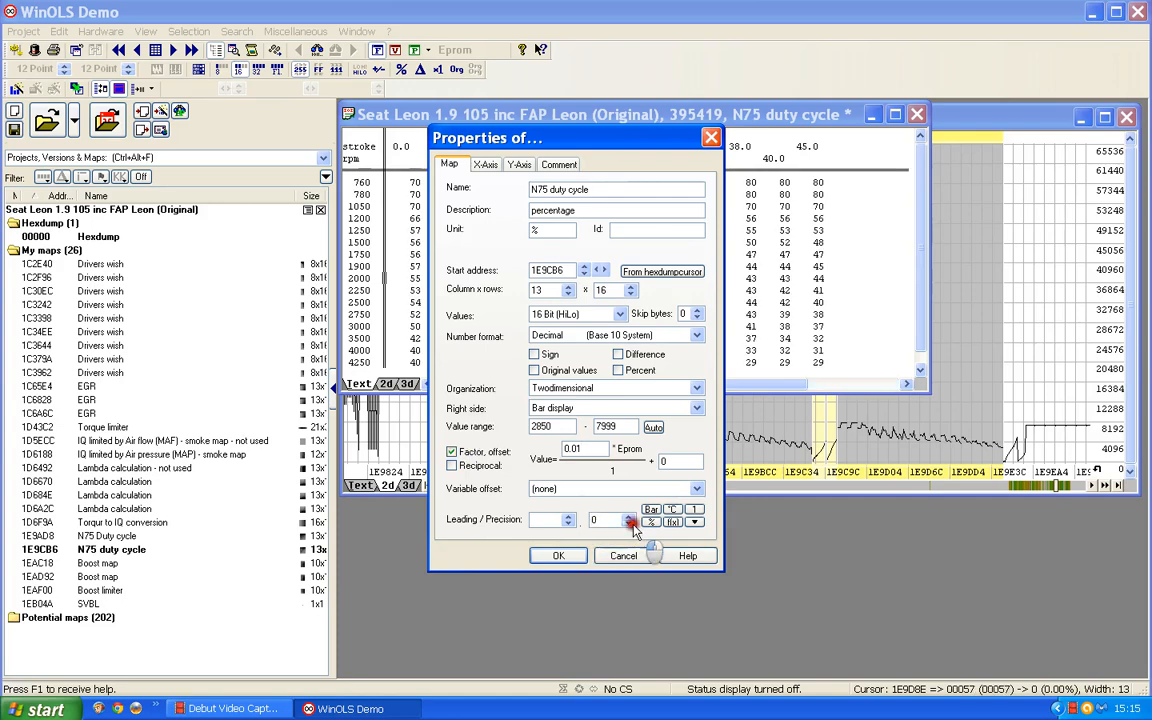
pyautogui.click(556, 554)
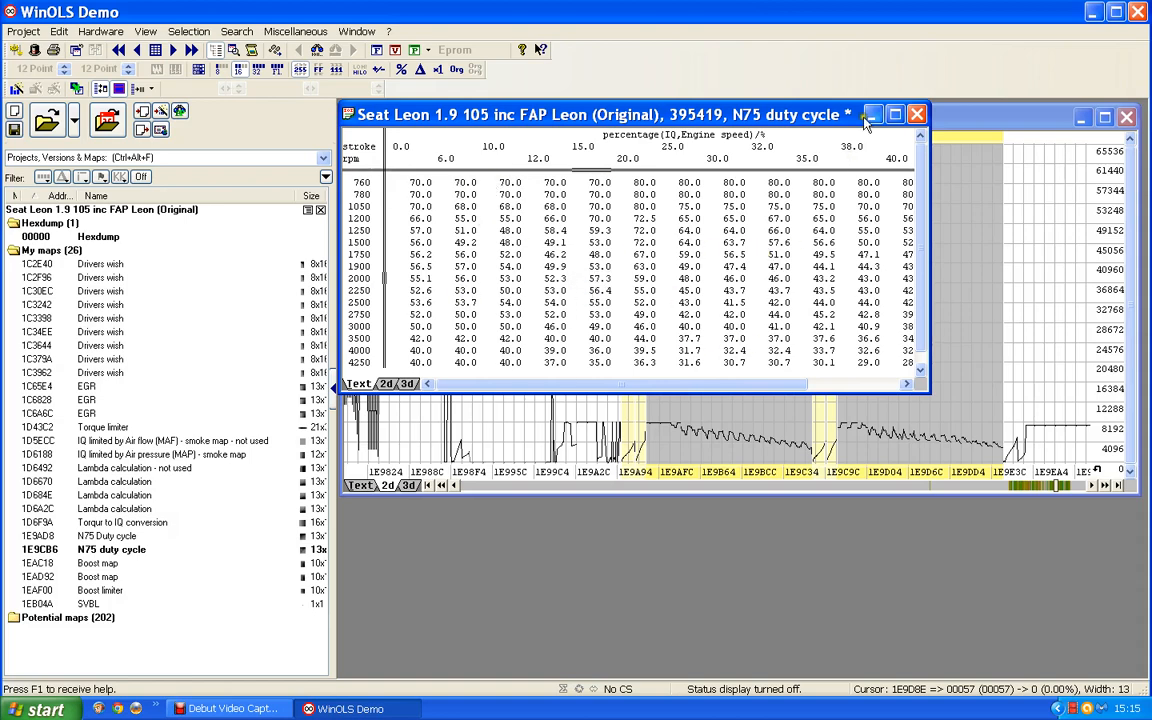
# Close the second N75 duty cycle map and examine the two Boost maps, at 1EAC18 and 1EAD92, in the hexdump.
pyautogui.click(917, 114)
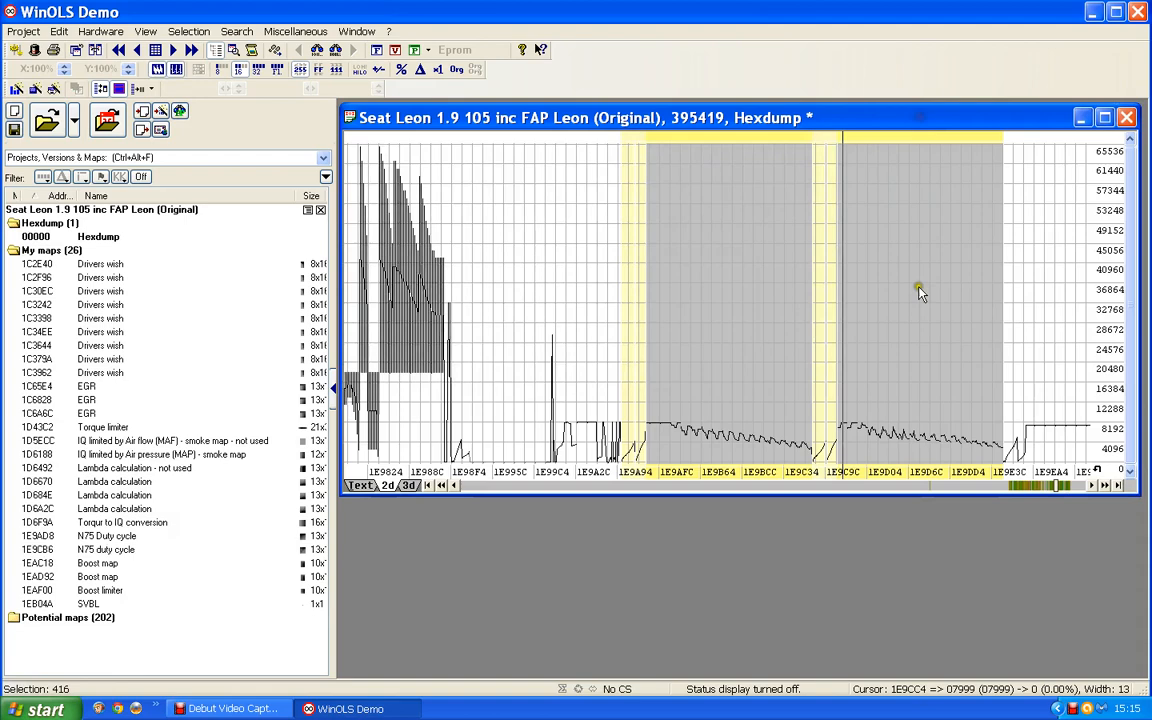
pyautogui.click(760, 336)
pyautogui.press('n')
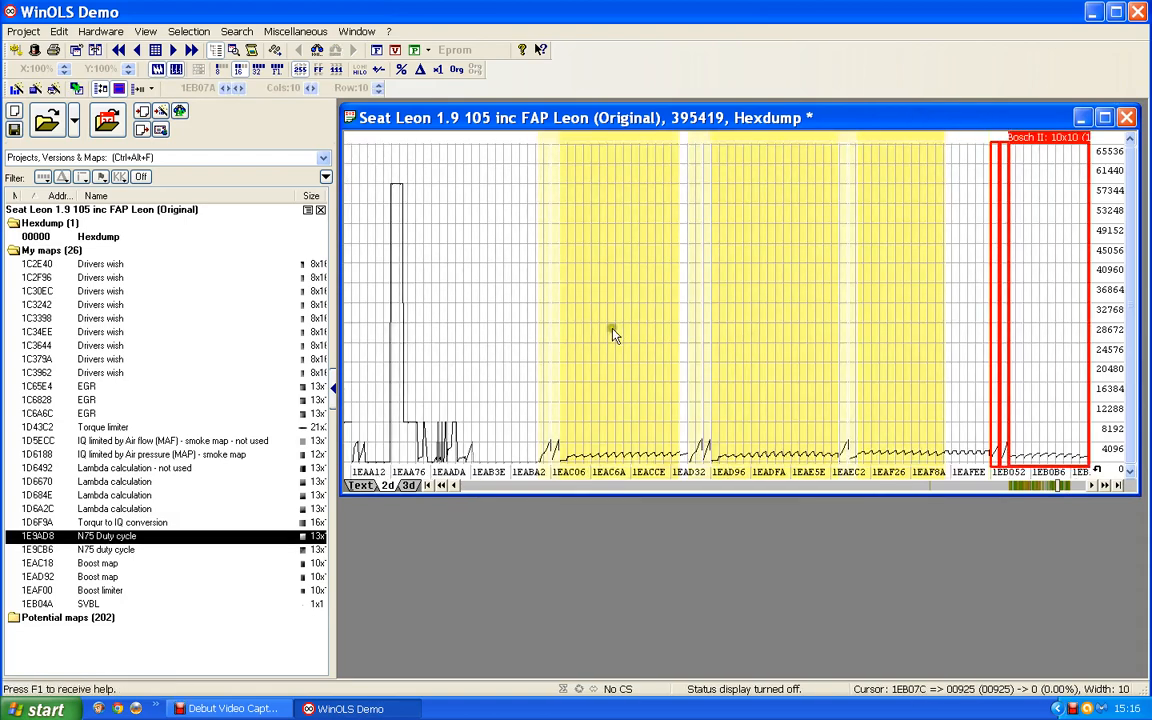
pyautogui.click(610, 331)
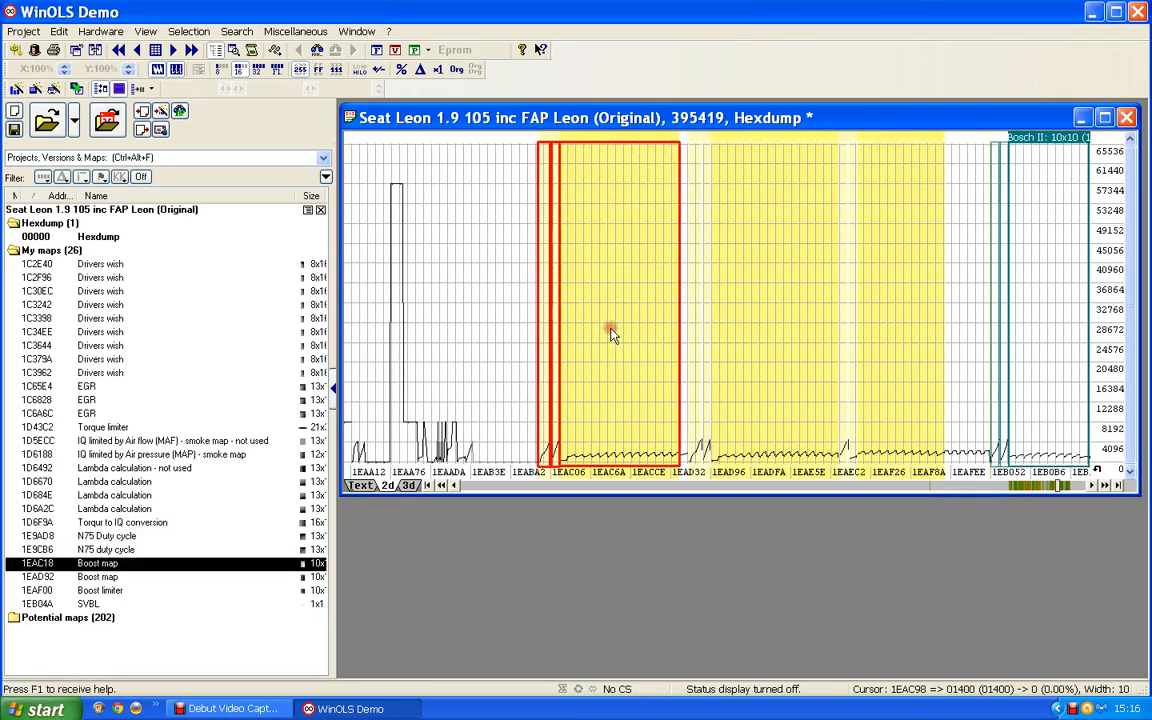
pyautogui.click(772, 336)
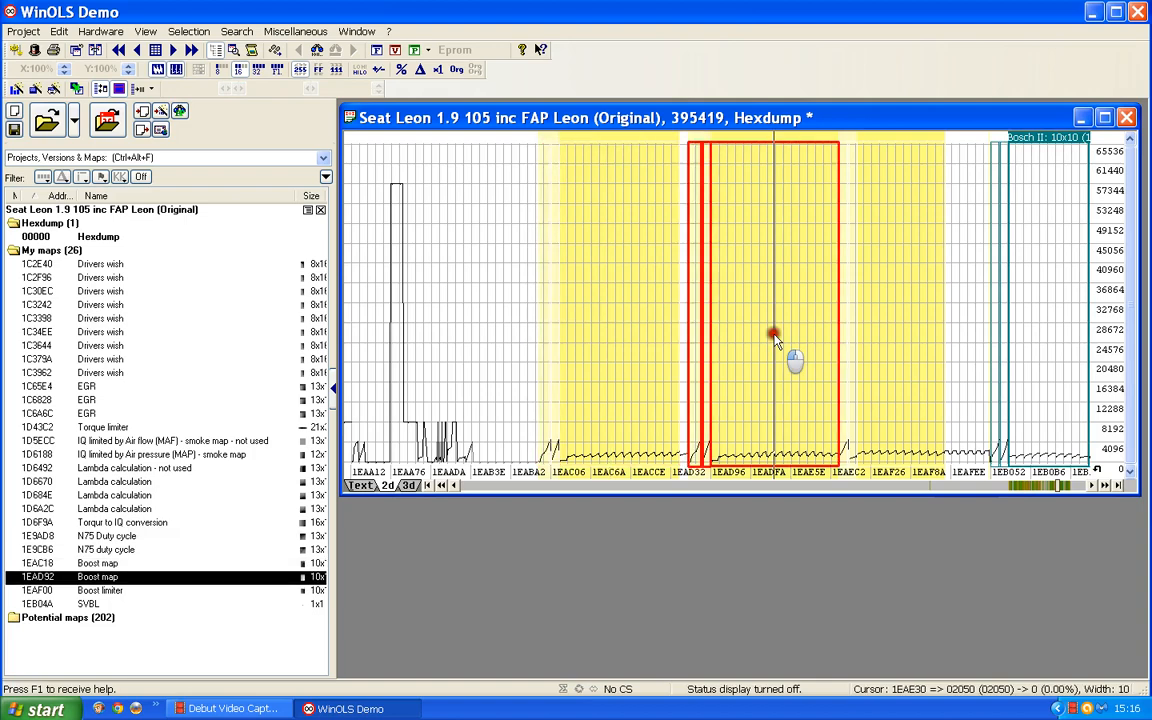
# Return to the two N75 duty cycle maps in the hexdump and inspect each one's curve.
pyautogui.click(491, 487)
pyautogui.click(491, 487)
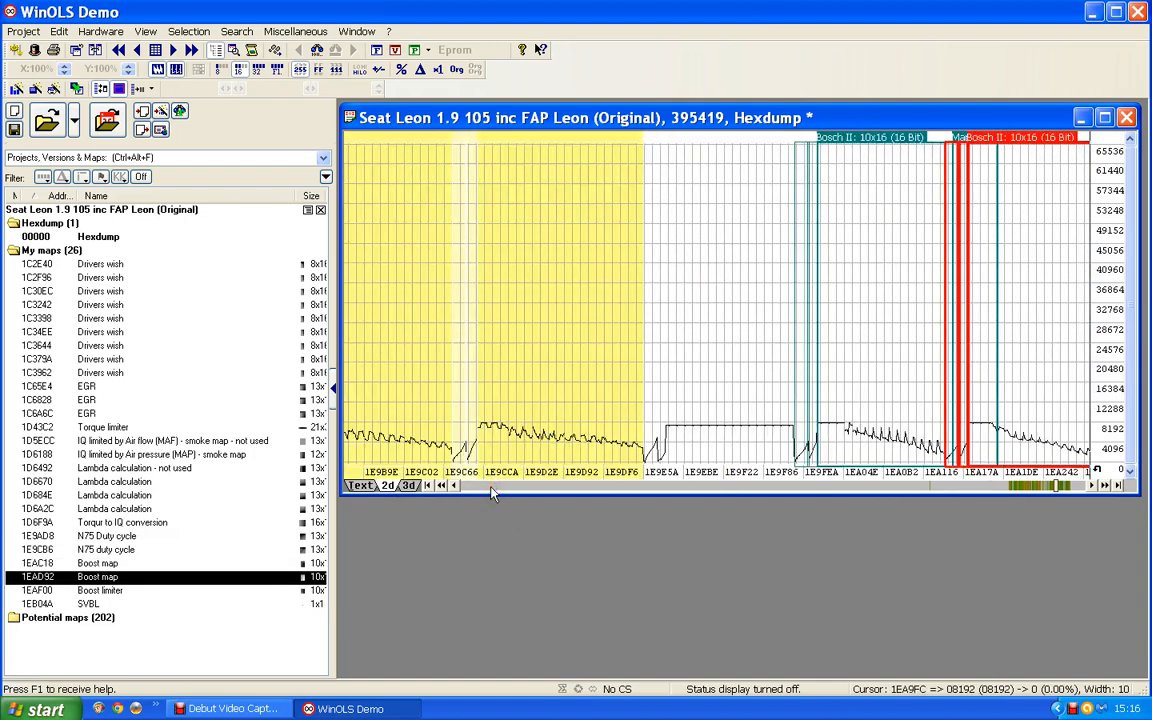
pyautogui.click(409, 287)
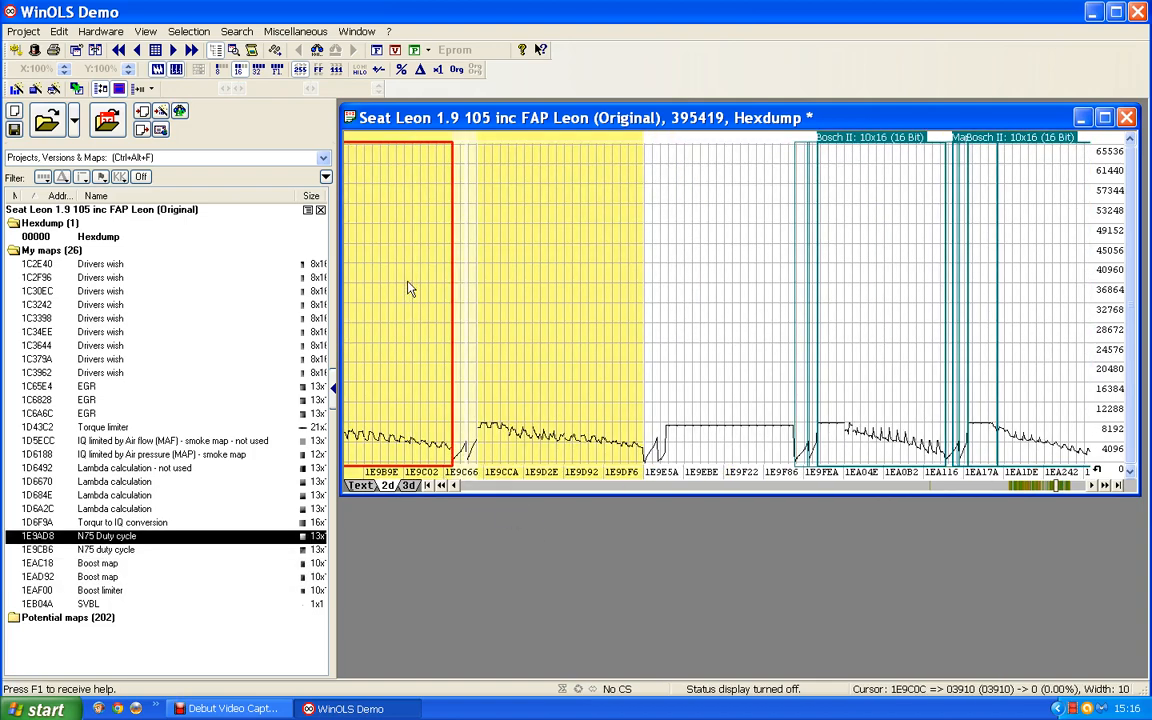
pyautogui.click(527, 296)
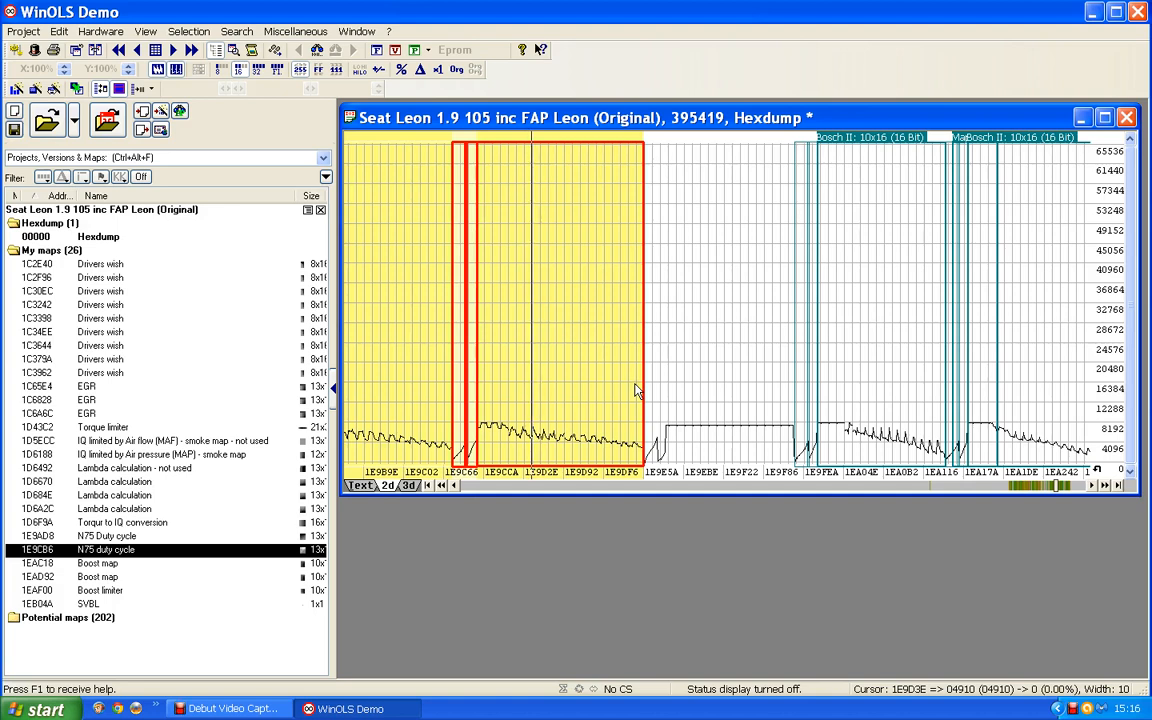
# Examine the series of 10x16 Bosch II maps that follows the N75 duty cycle maps in the hexdump.
pyautogui.click(1105, 486)
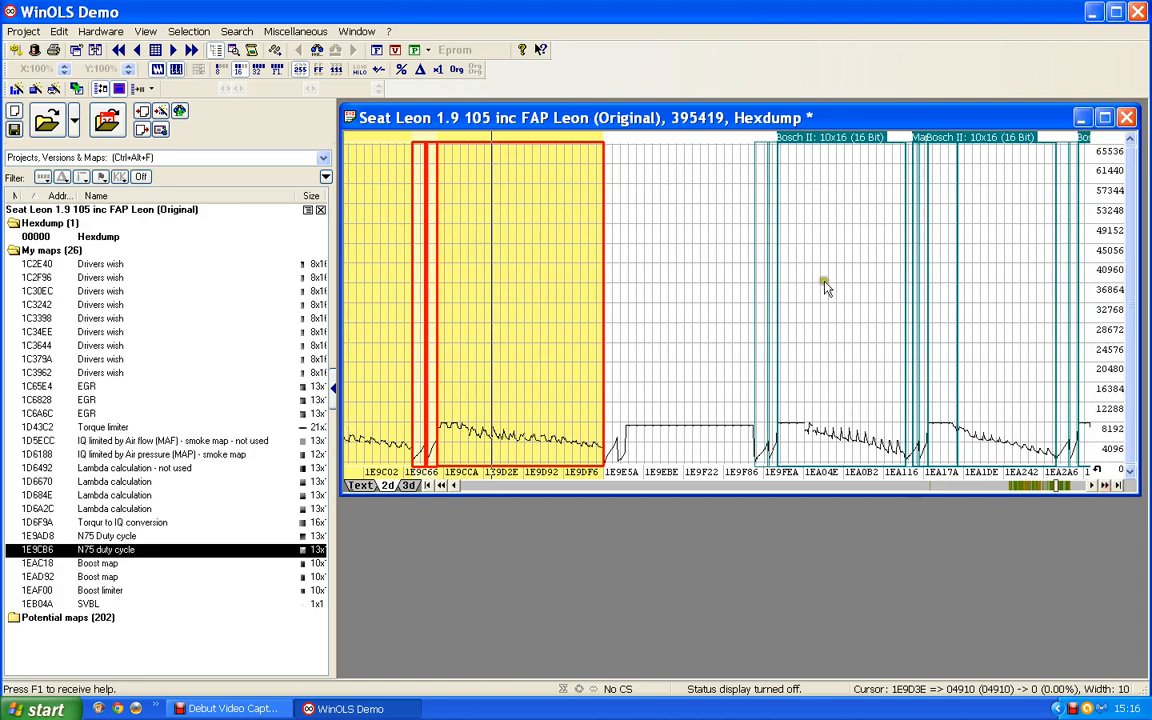
pyautogui.click(825, 283)
pyautogui.click(1021, 301)
pyautogui.scroll(-5, 1021, 302)
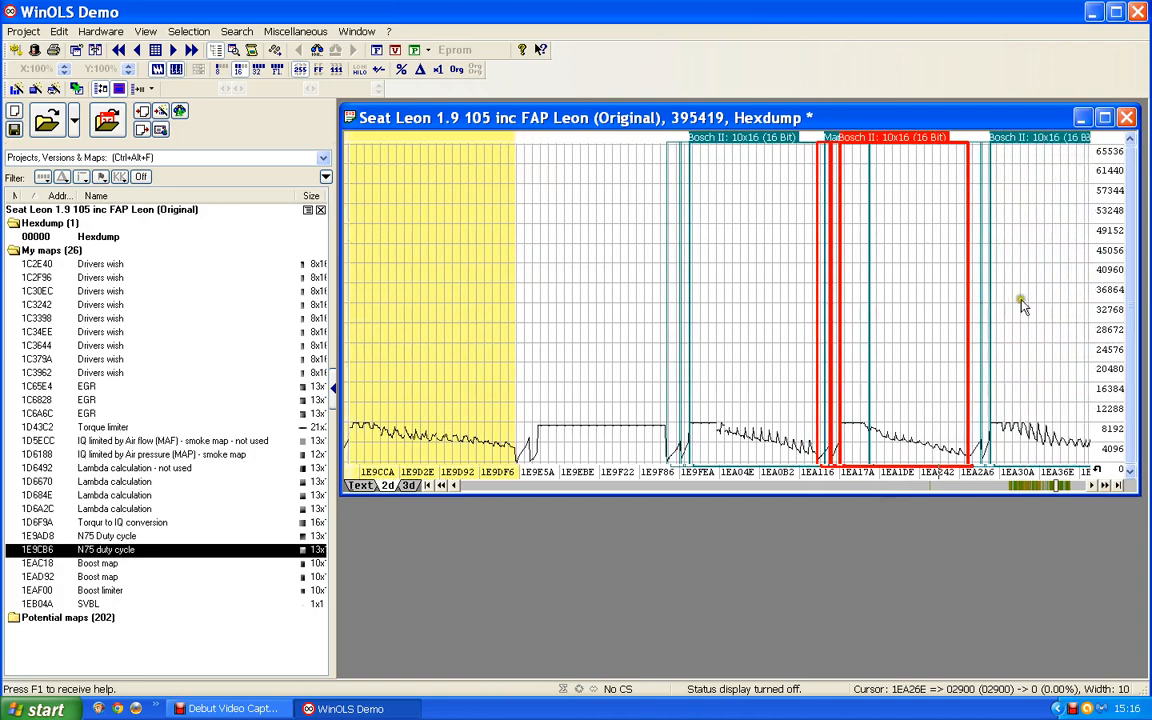
pyautogui.click(903, 345)
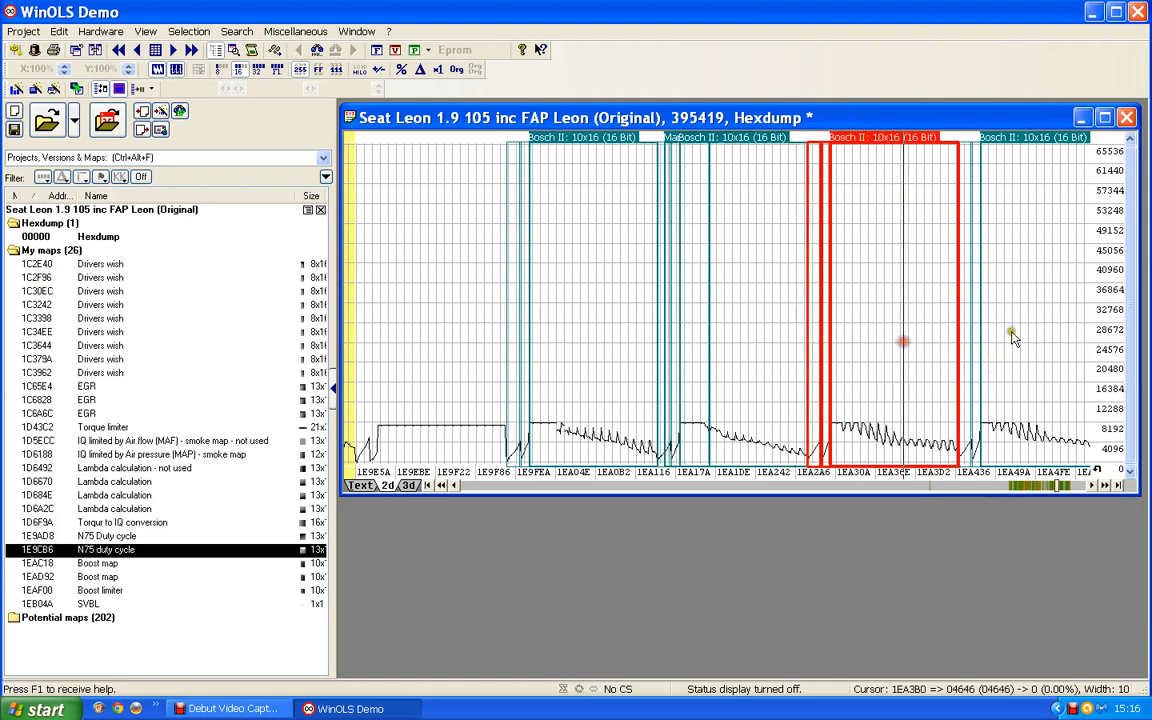
pyautogui.click(1011, 336)
pyautogui.scroll(-2, 1009, 338)
pyautogui.scroll(-2, 1010, 343)
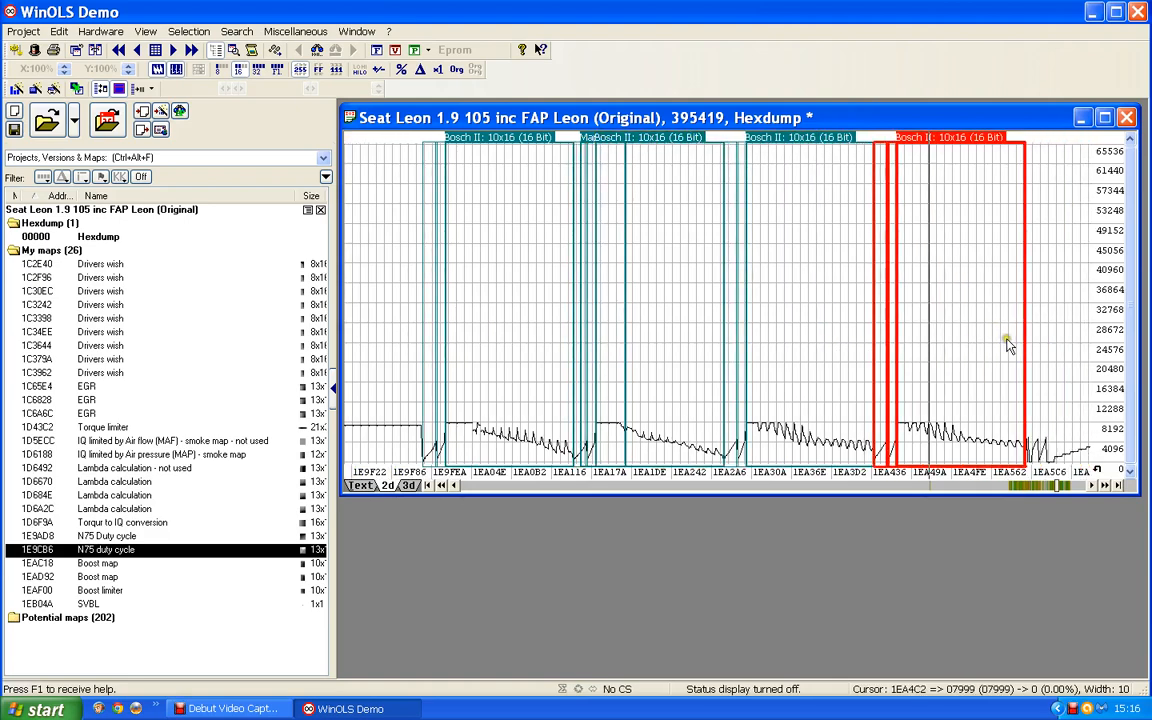